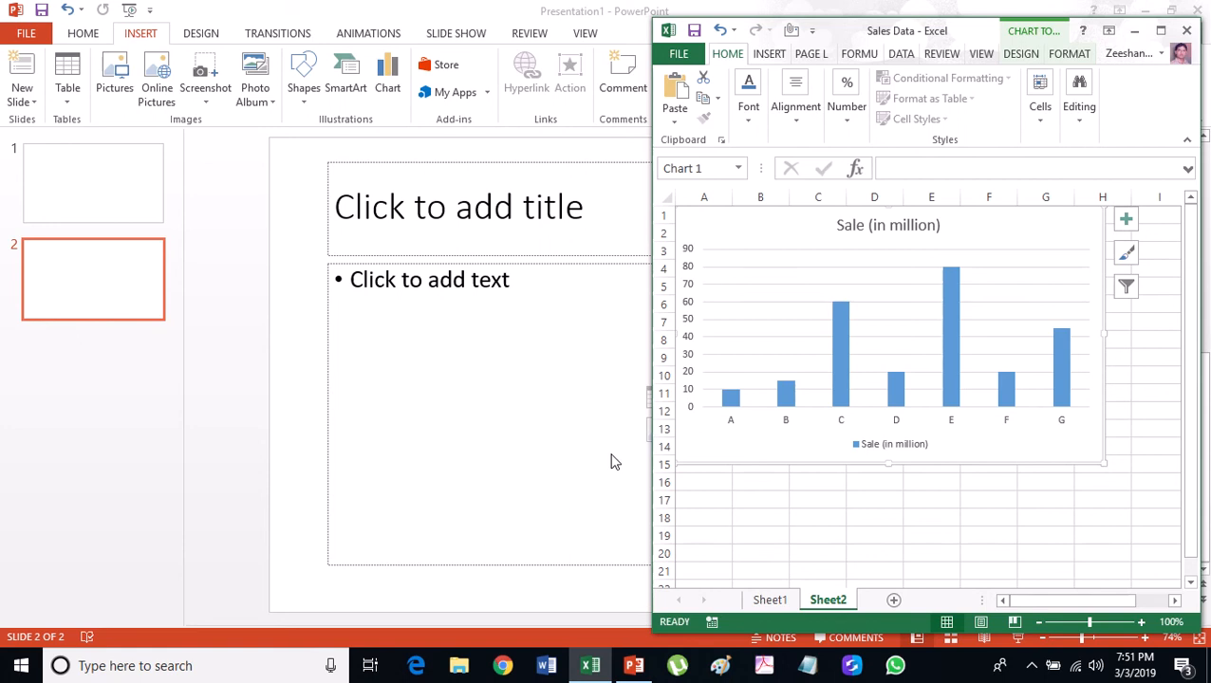
Switch from Excel back to the PowerPoint presentation with the copied chart.
left_click(119, 185)
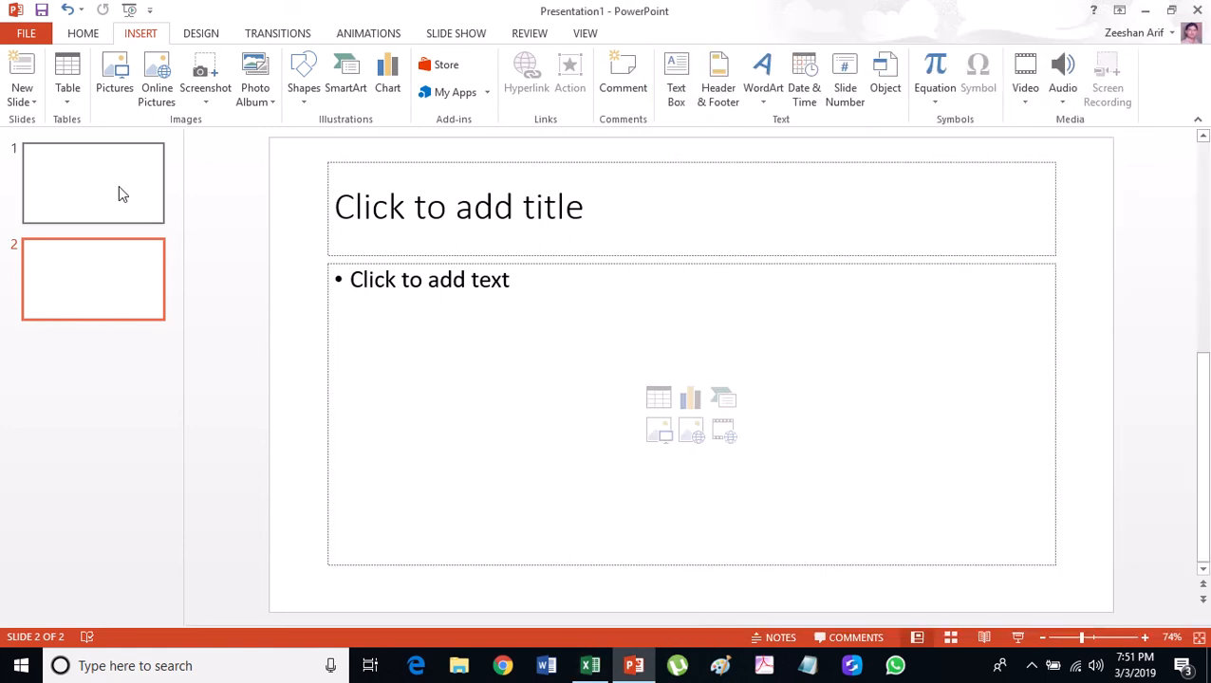
Paste the Sale (in million) chart onto slide 1, move it upper left and enlarge it.
left_click(118, 185)
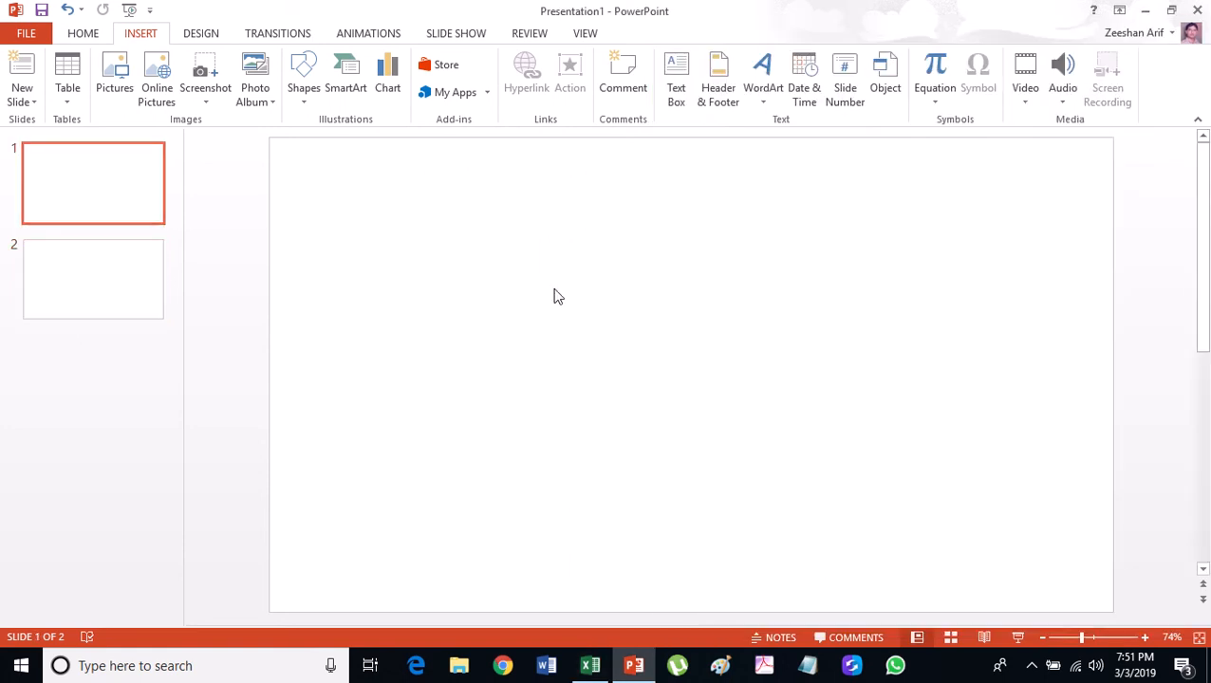
key("ctrl+v")
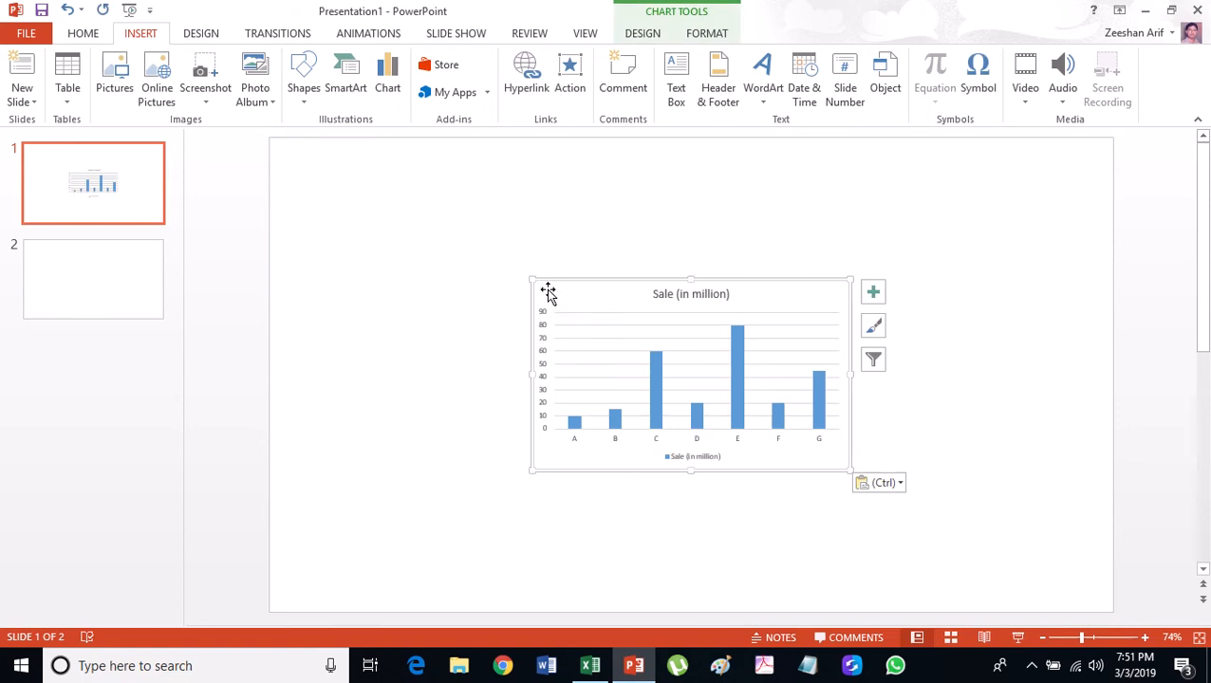
left_click_drag(548, 292, 306, 261)
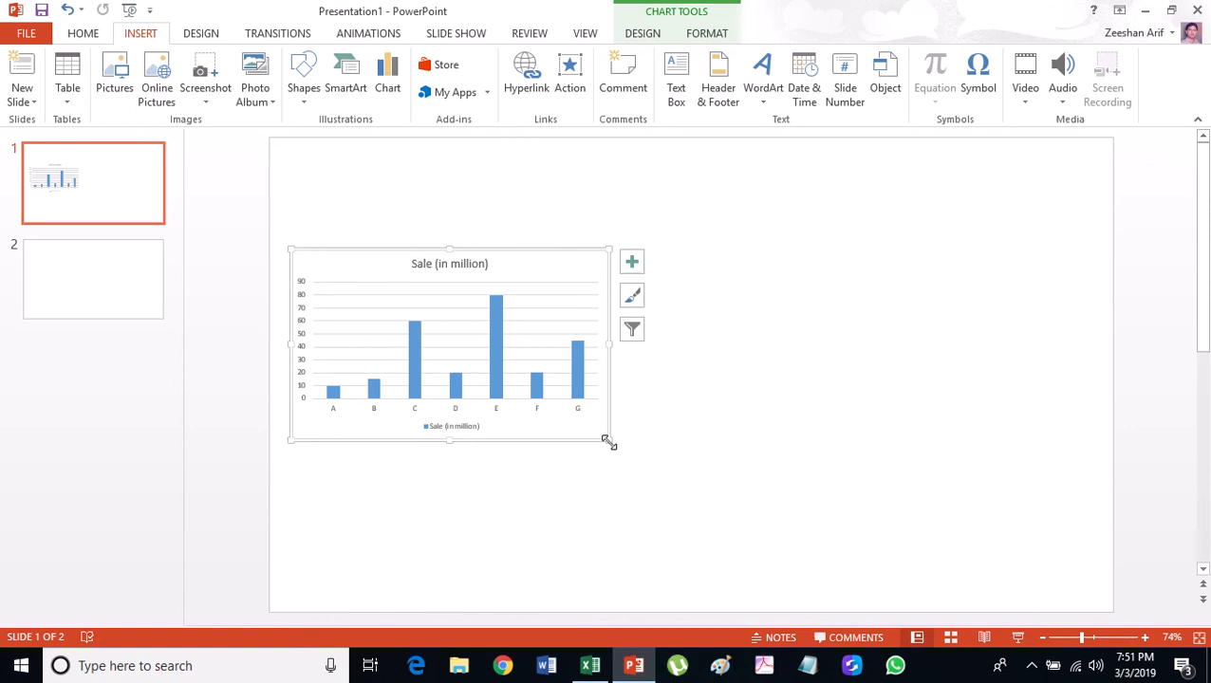
left_click_drag(609, 441, 765, 599)
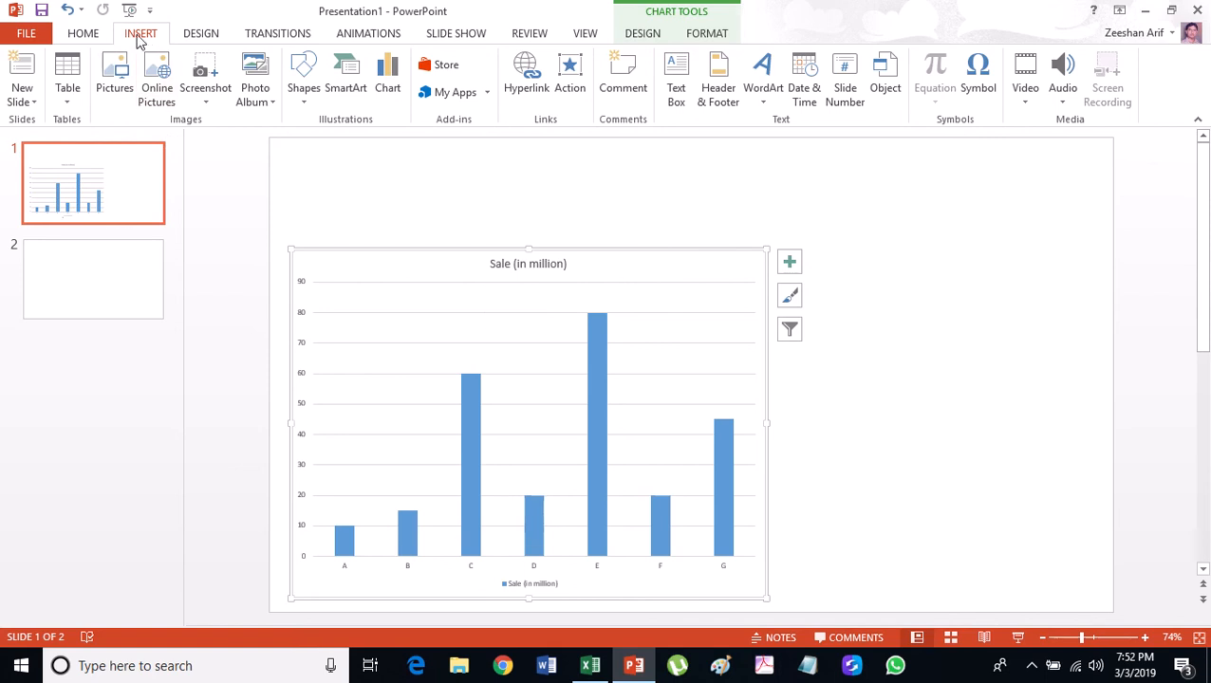
Insert Desktop\New folder\Sales Data.xlsx onto slide 1 as a linked object.
left_click(881, 95)
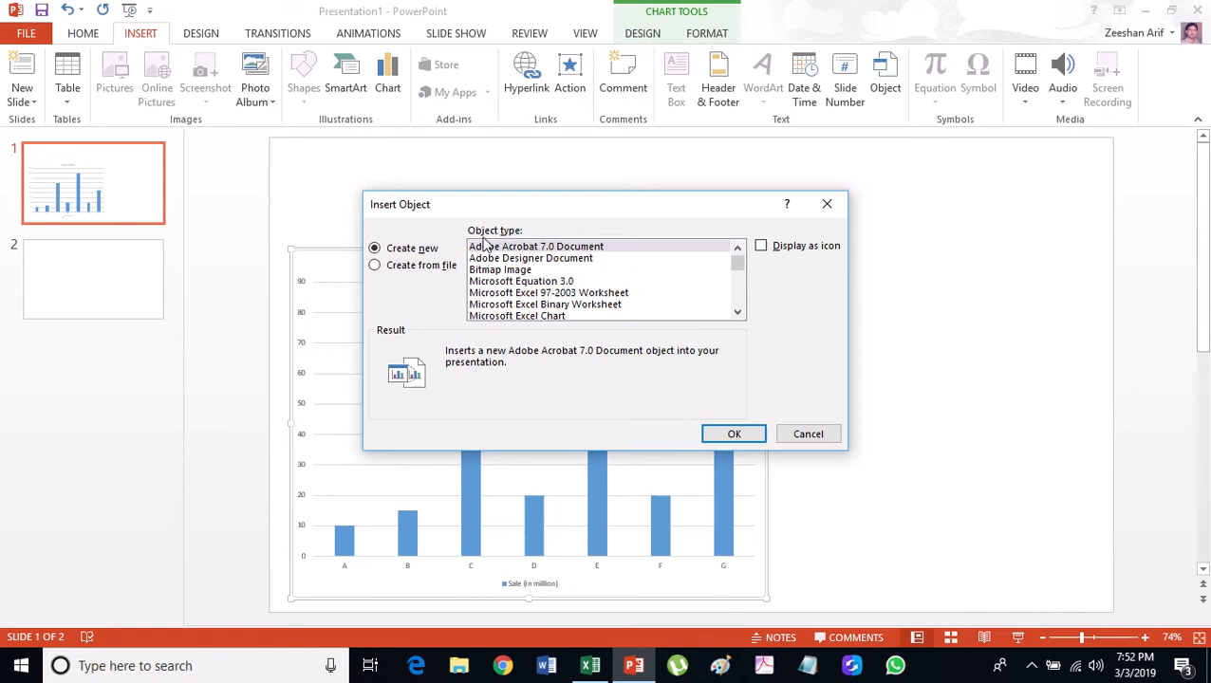
left_click(427, 269)
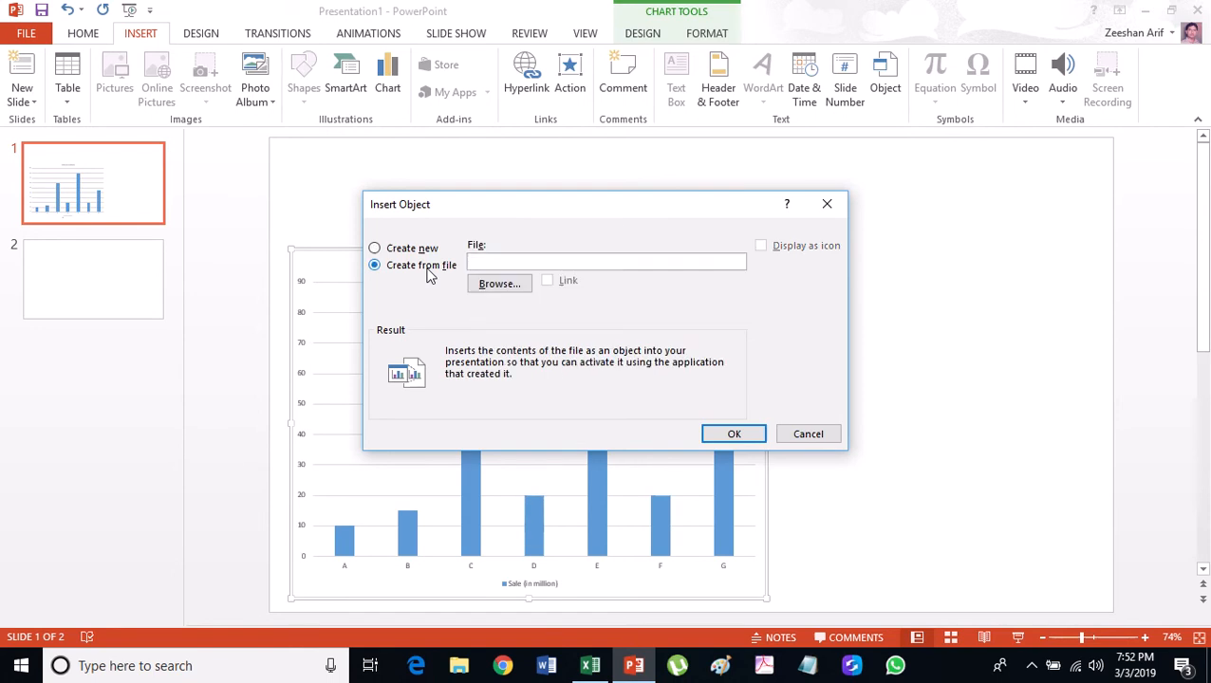
left_click(497, 285)
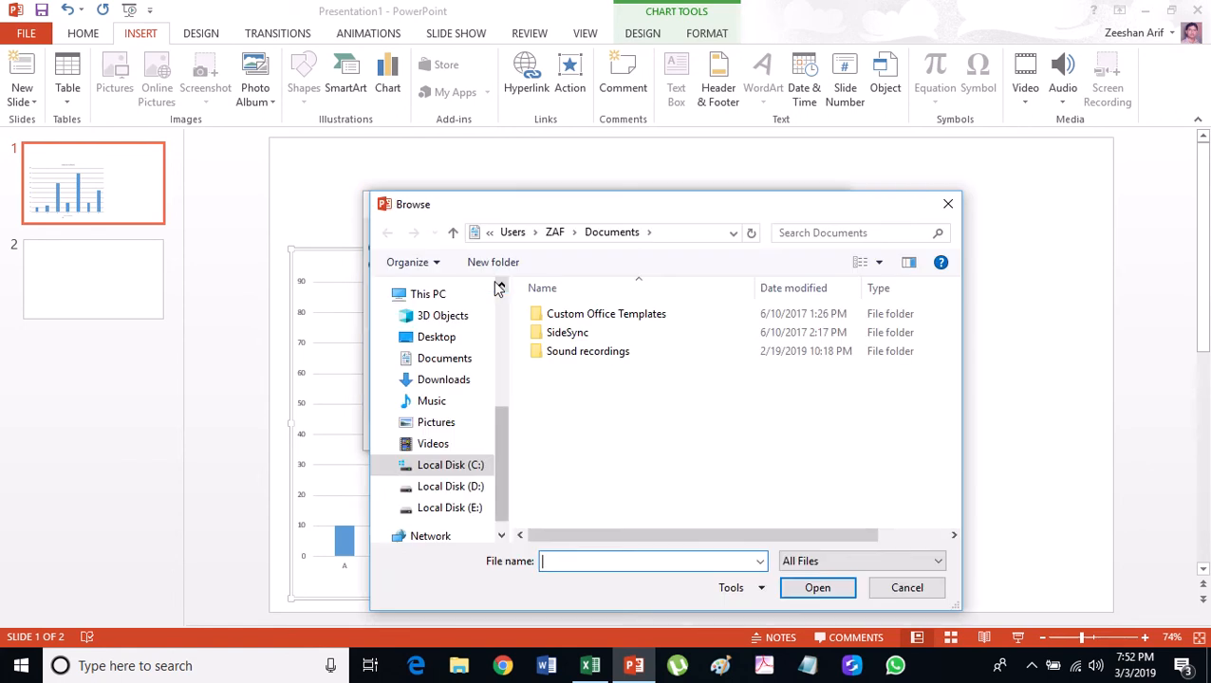
left_click(436, 337)
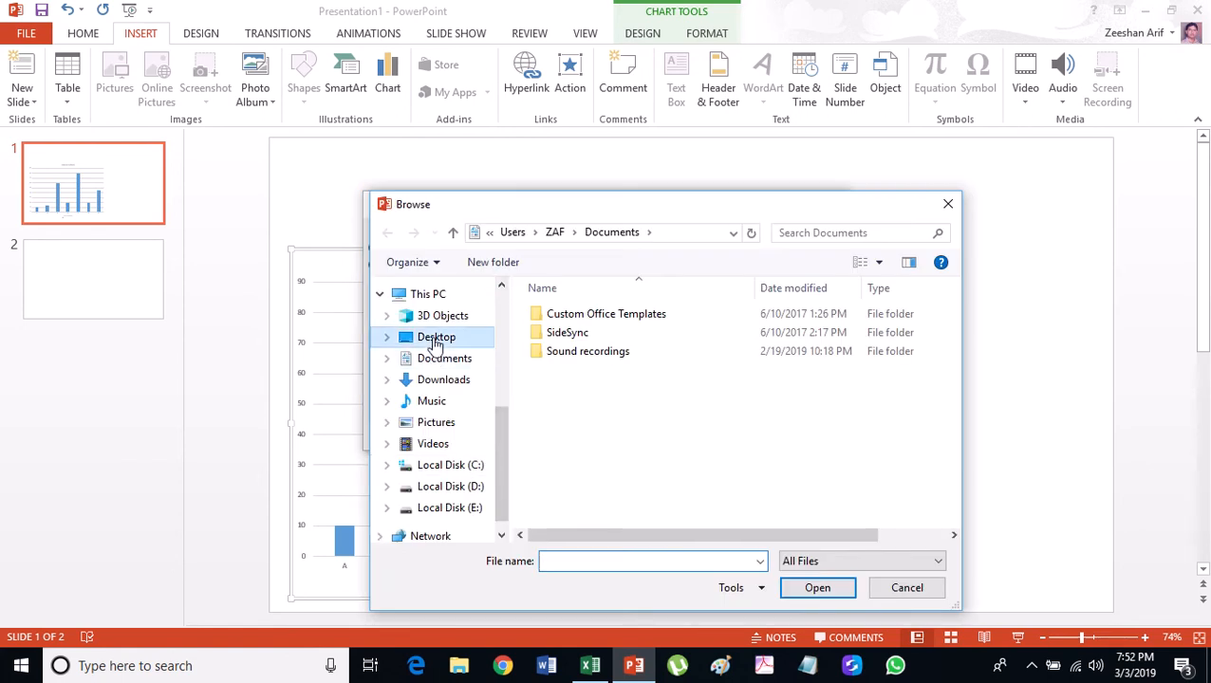
double_click(560, 316)
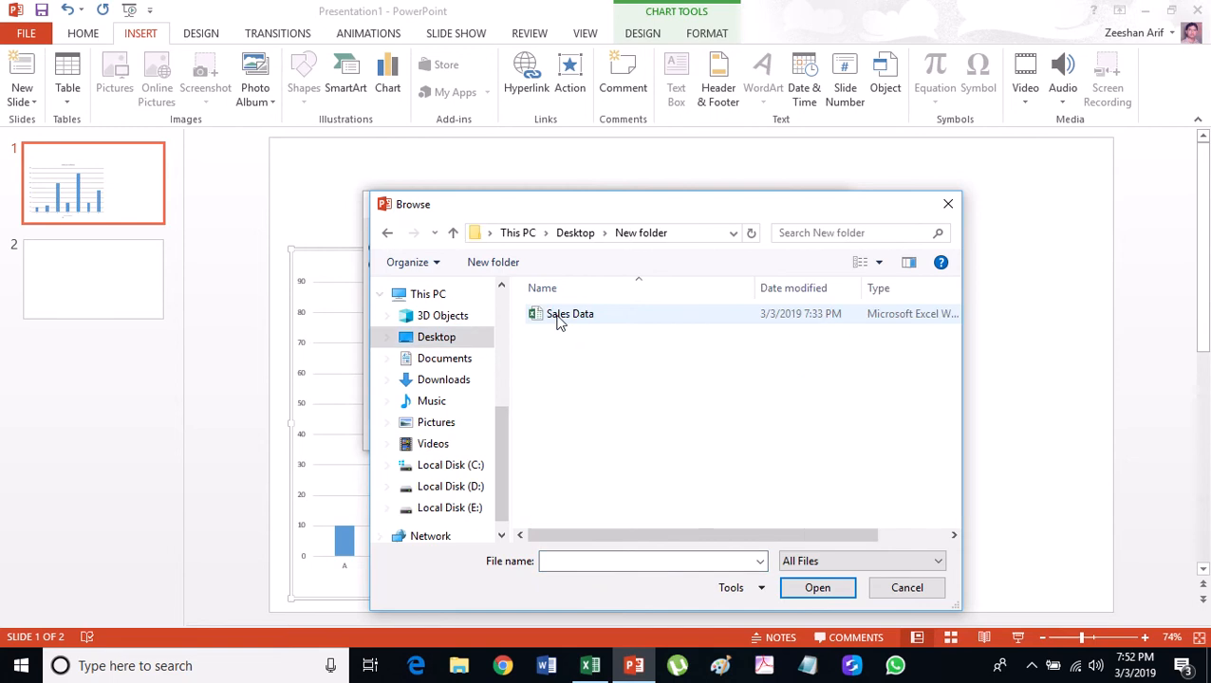
left_click(560, 320)
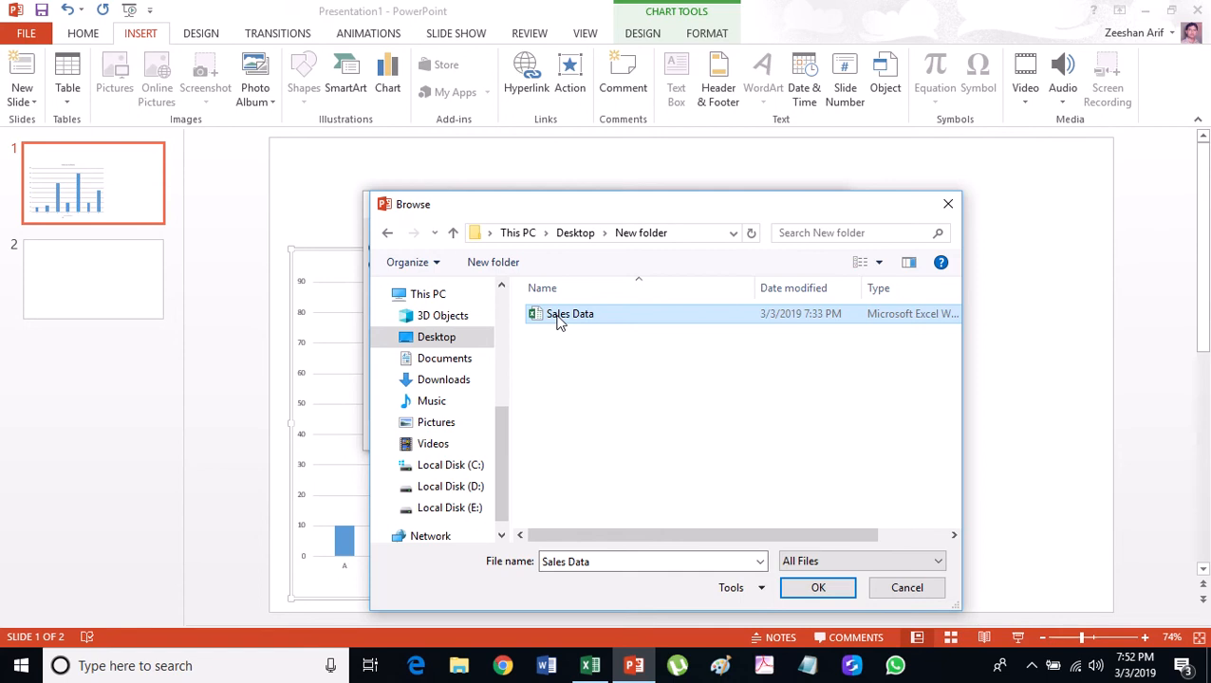
left_click(807, 586)
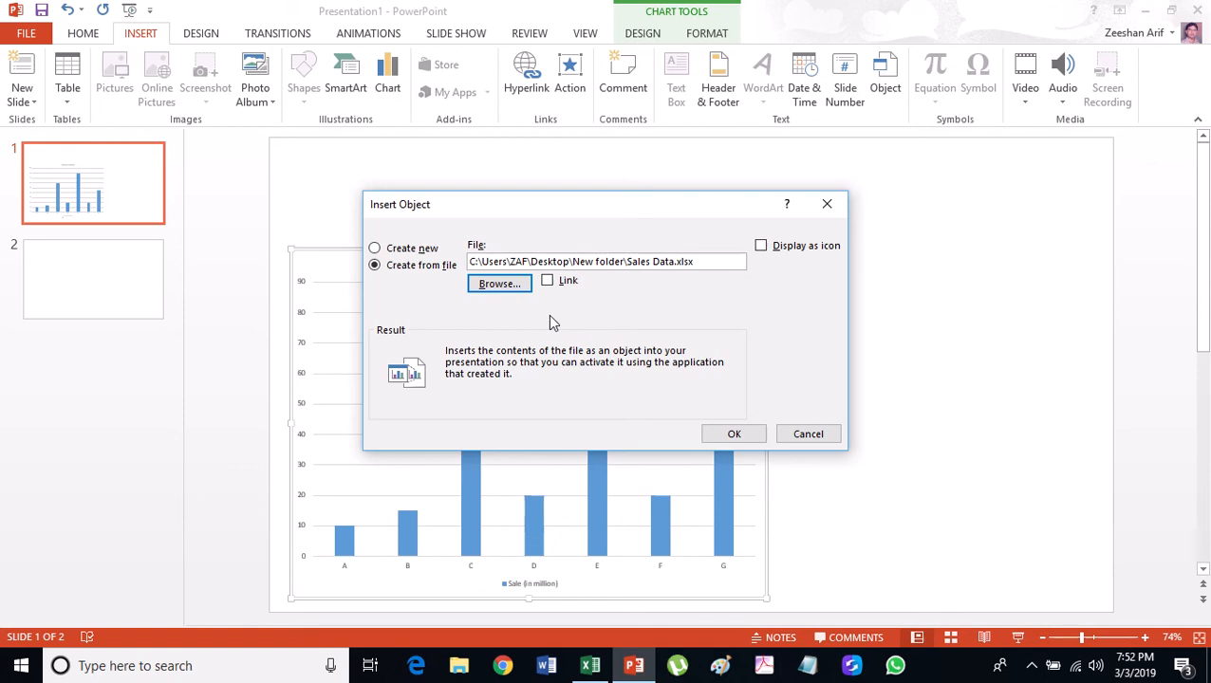
left_click(550, 282)
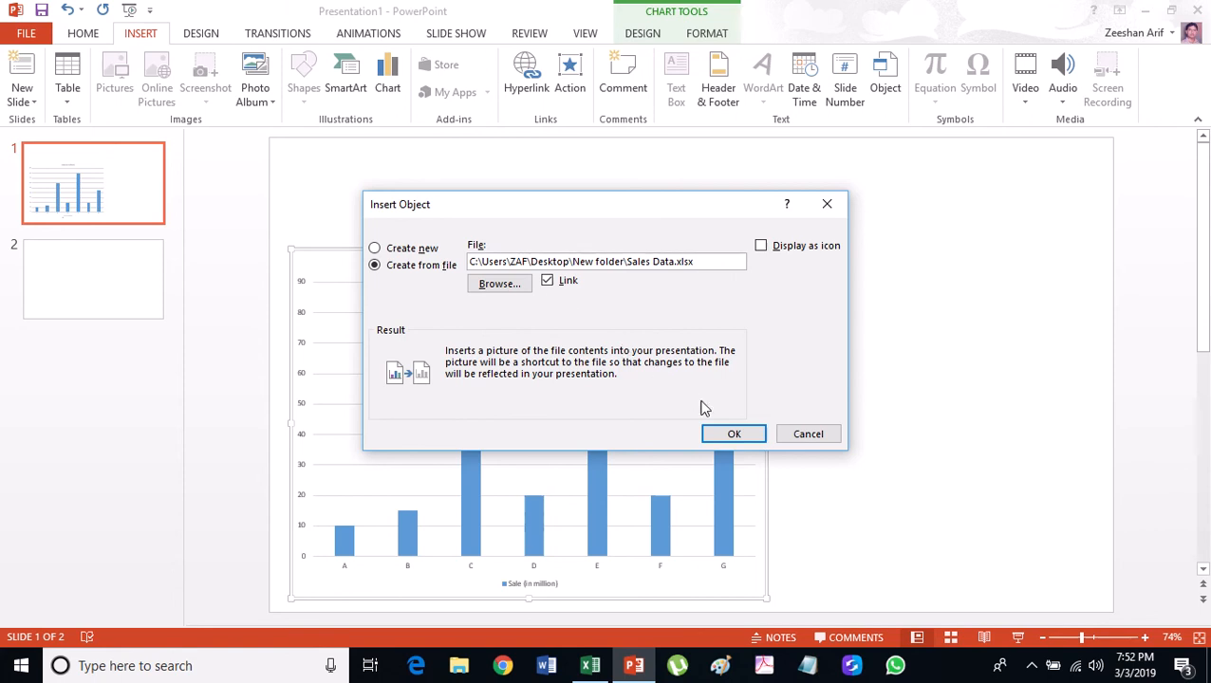
left_click(734, 435)
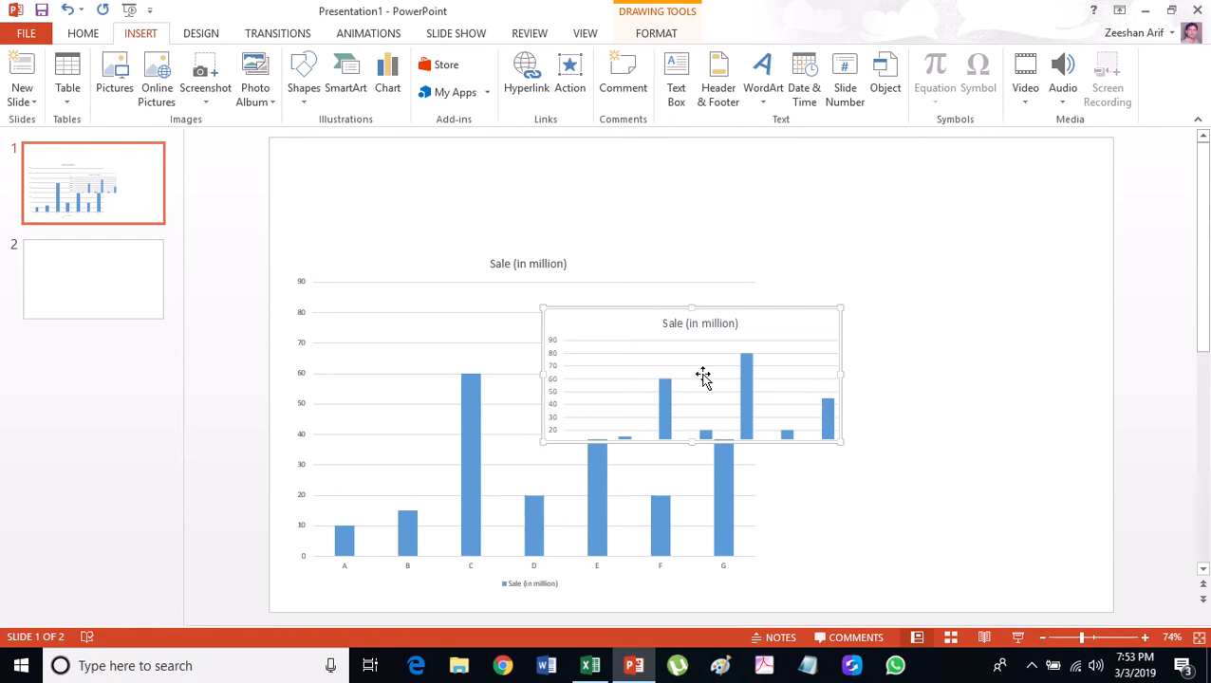
Show Sheet1's Company and Sale table in Sales Data and save it so the slide link updates.
left_click(590, 667)
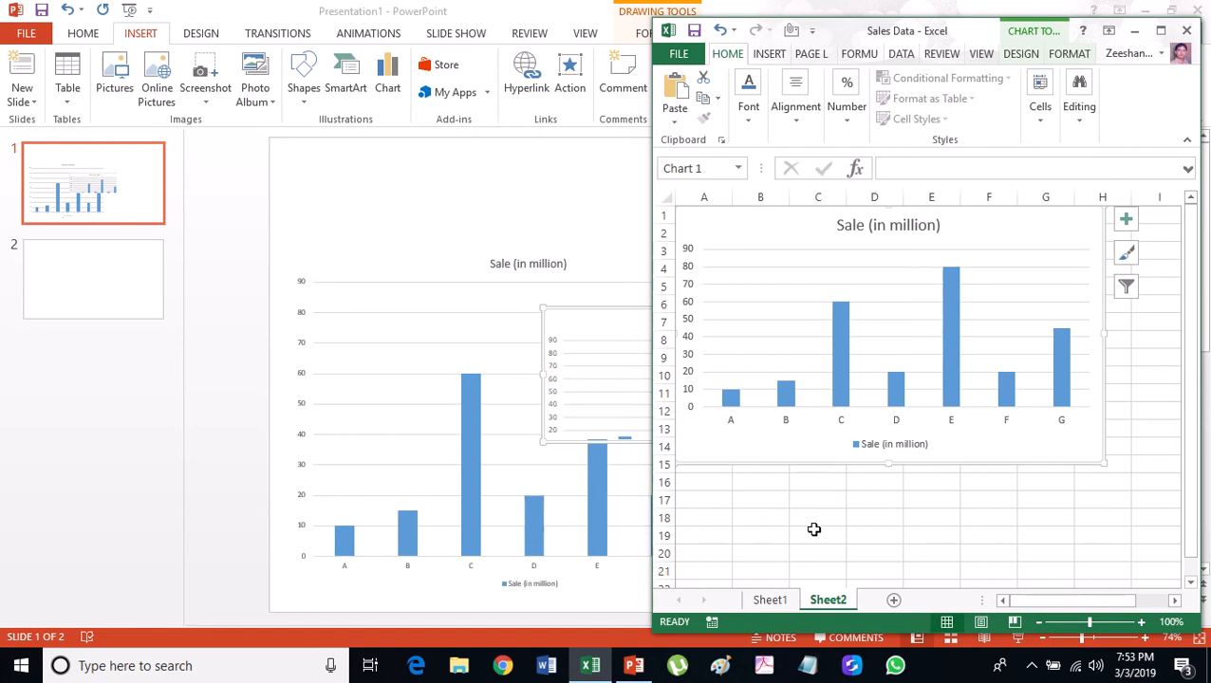
left_click(771, 602)
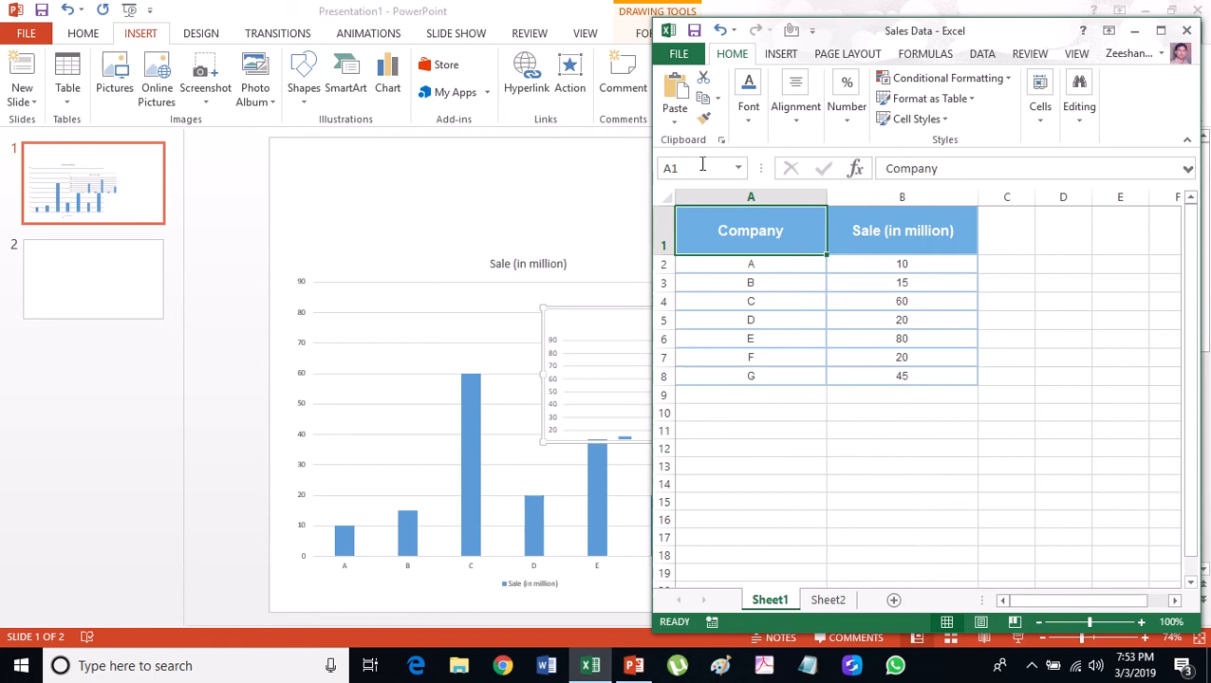
left_click(694, 36)
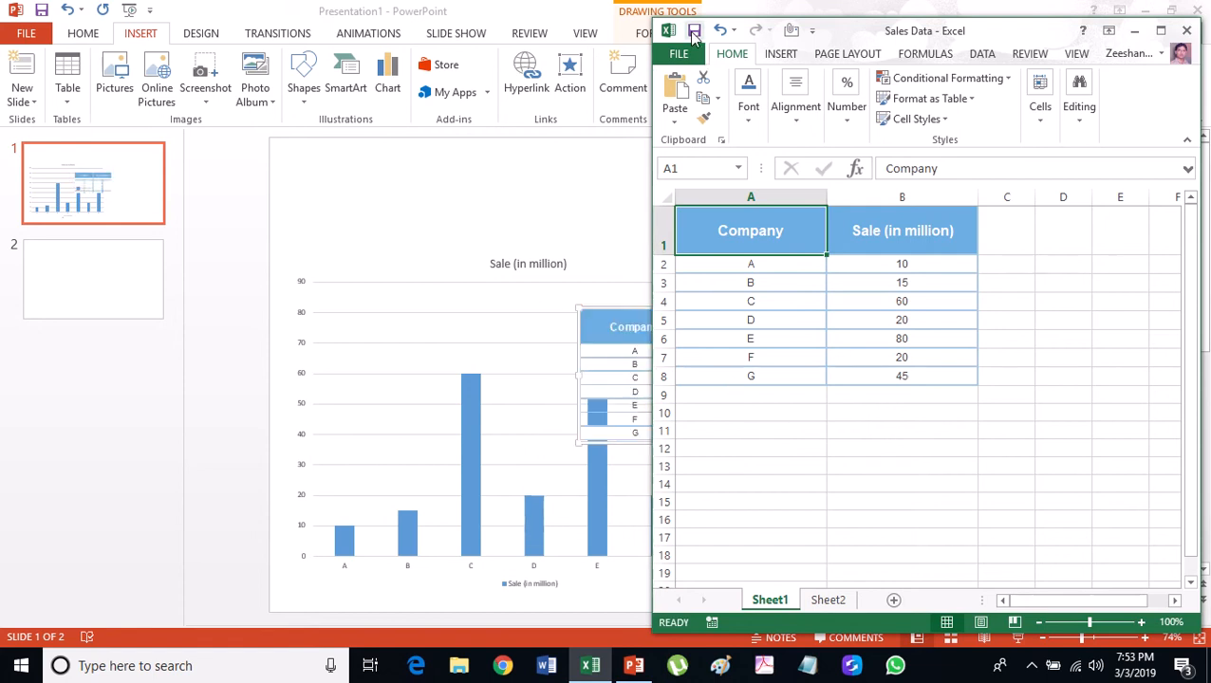
left_click(568, 170)
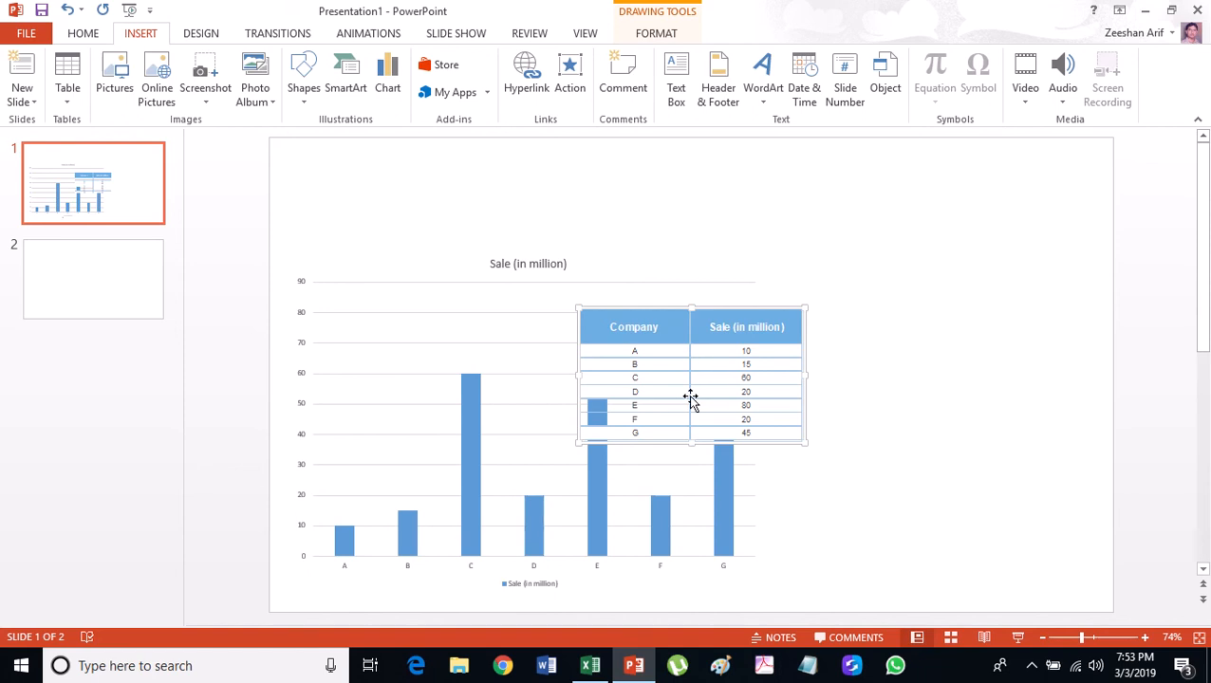
left_click(591, 667)
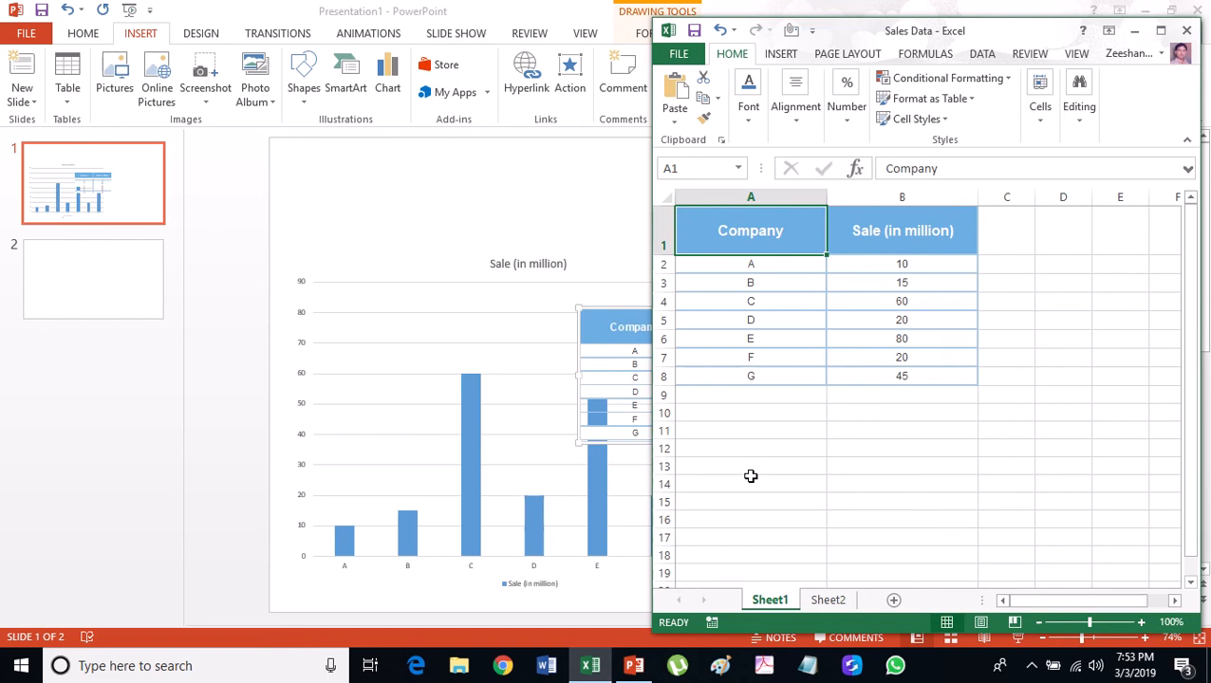
left_click(628, 398)
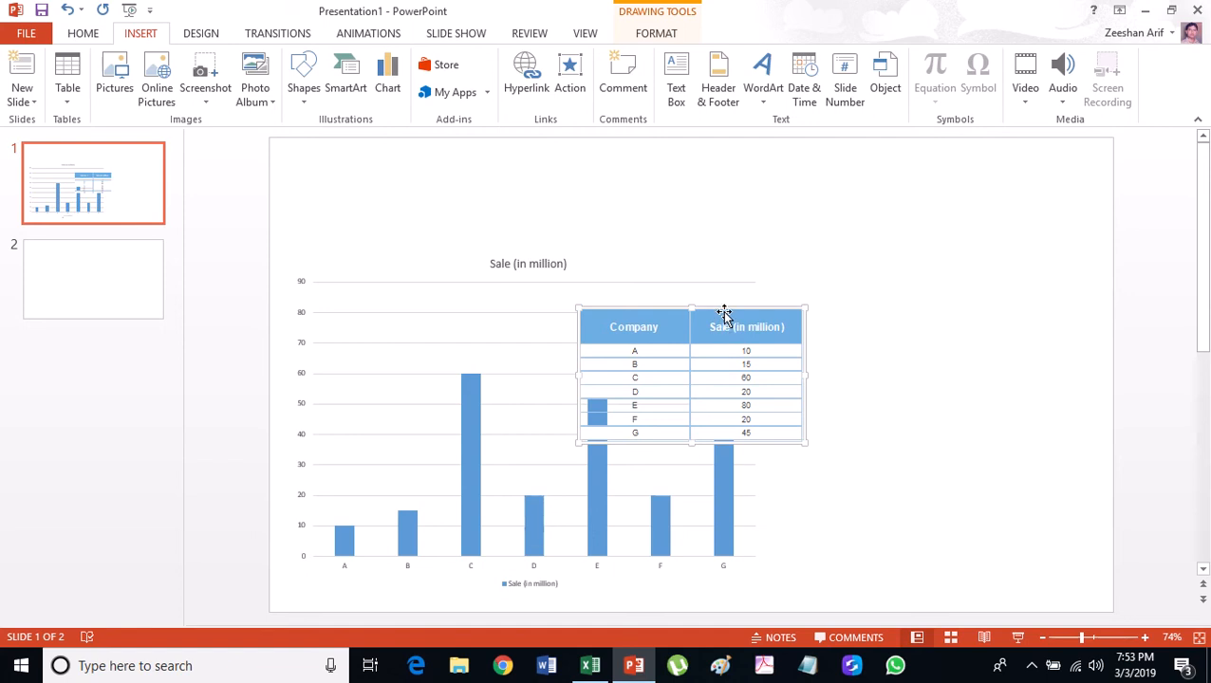
Move the linked table right of the chart and enlarge it to the chart's height.
left_click_drag(724, 312, 916, 249)
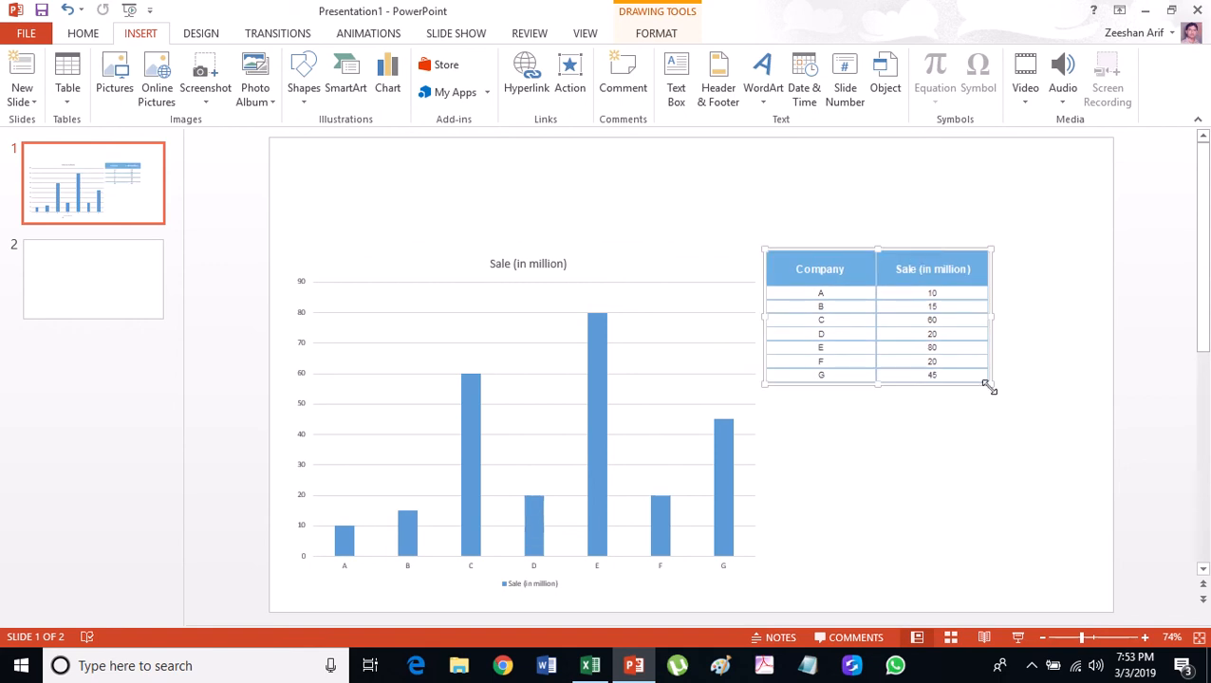
left_click_drag(990, 385, 1044, 454)
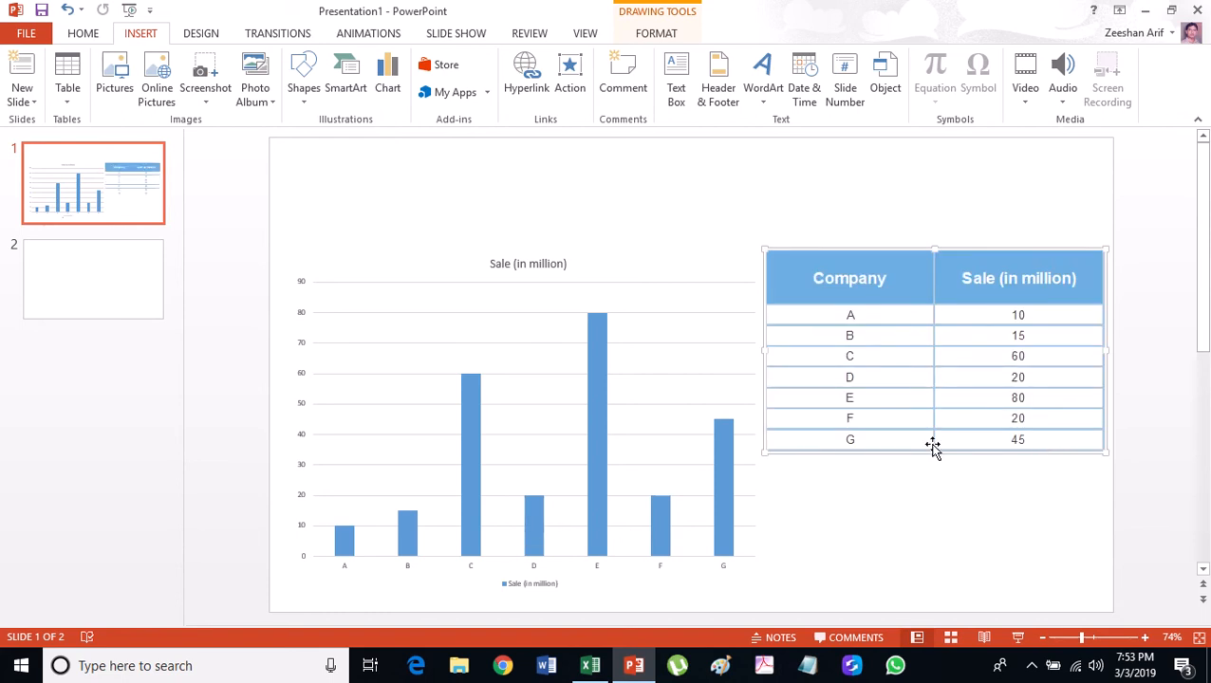
left_click_drag(935, 450, 935, 559)
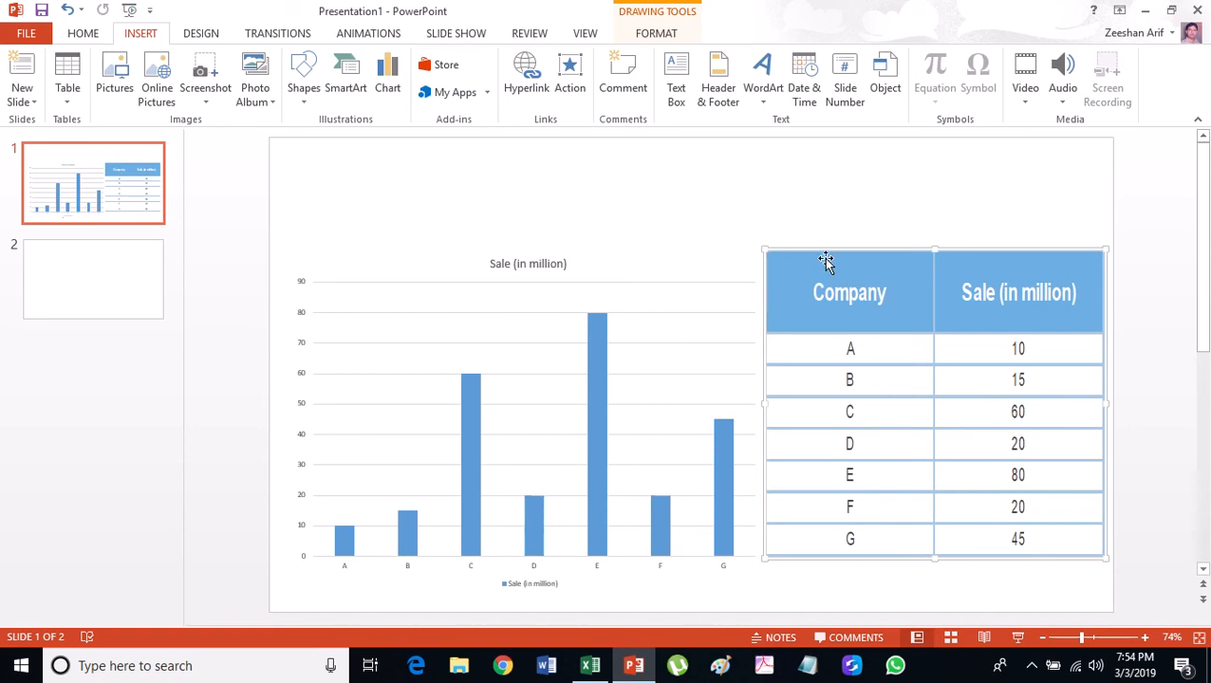
left_click(819, 218)
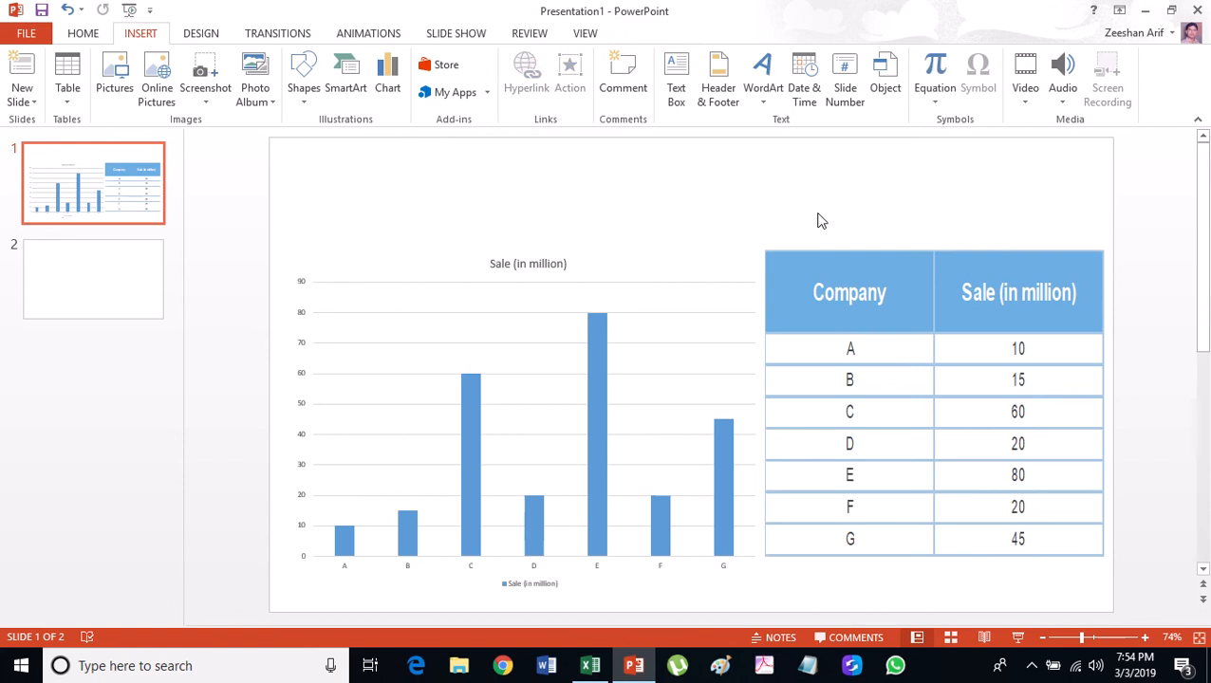
left_click(820, 263)
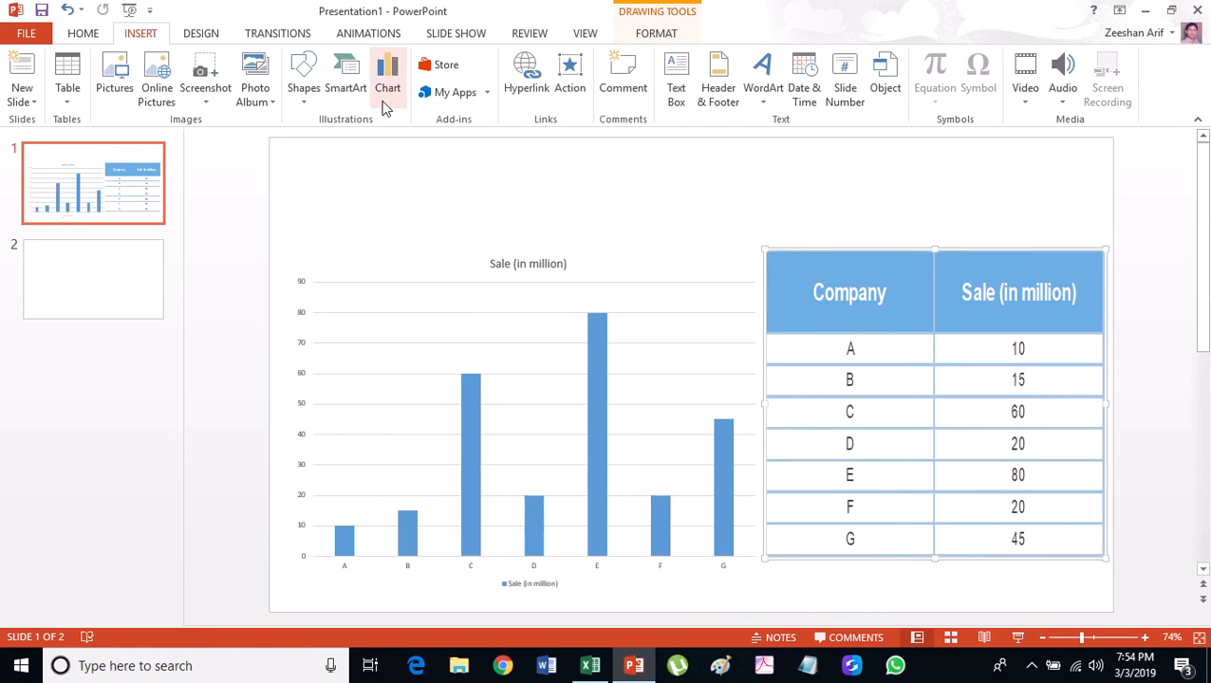
Give the linked worksheet an OLE Action Verbs Edit animation, then start the slide show.
left_click(370, 45)
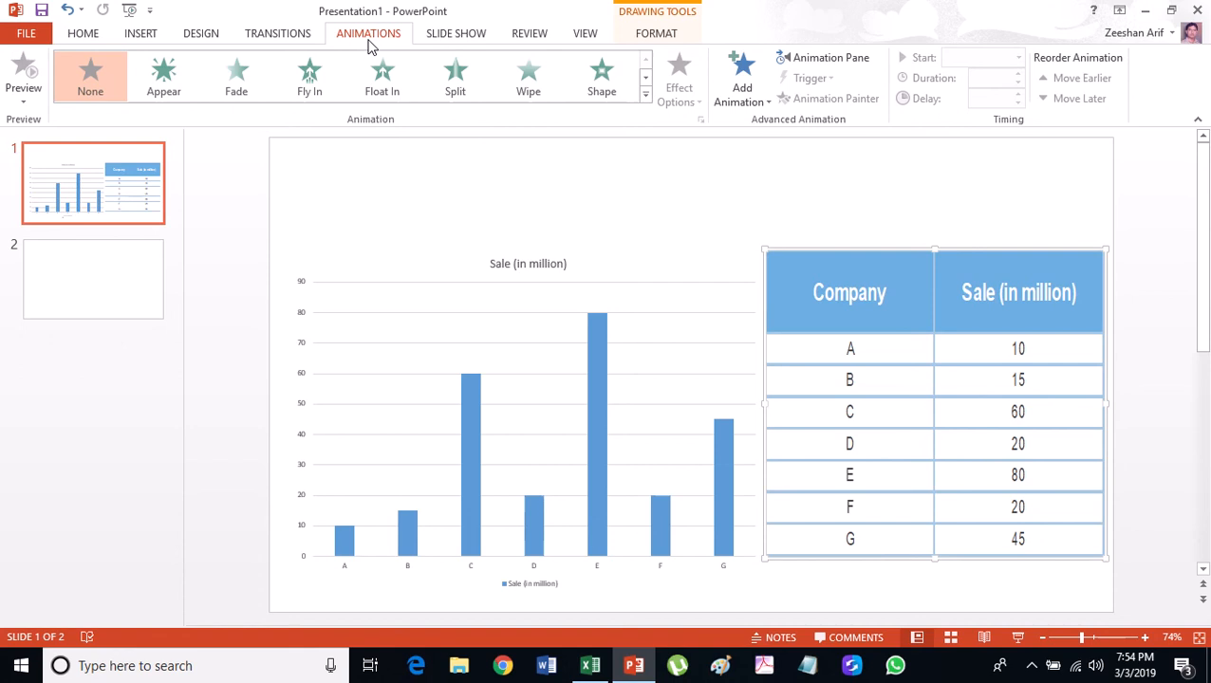
left_click(746, 98)
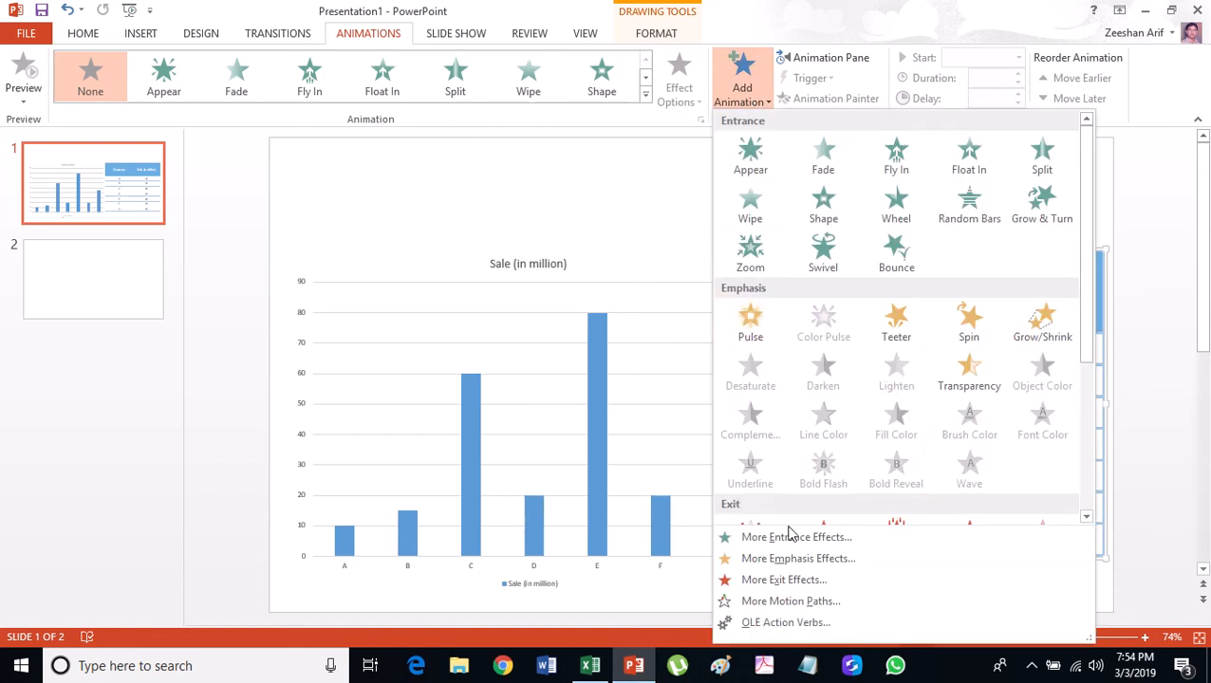
left_click(839, 628)
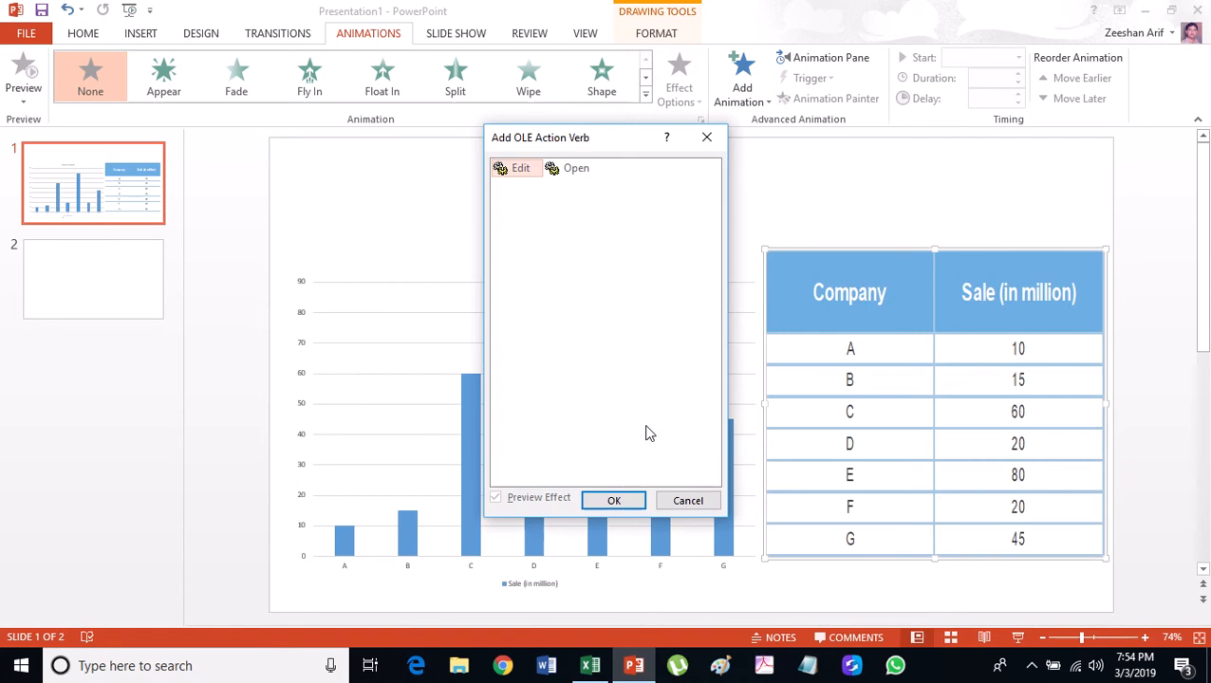
left_click(515, 174)
left_click(615, 501)
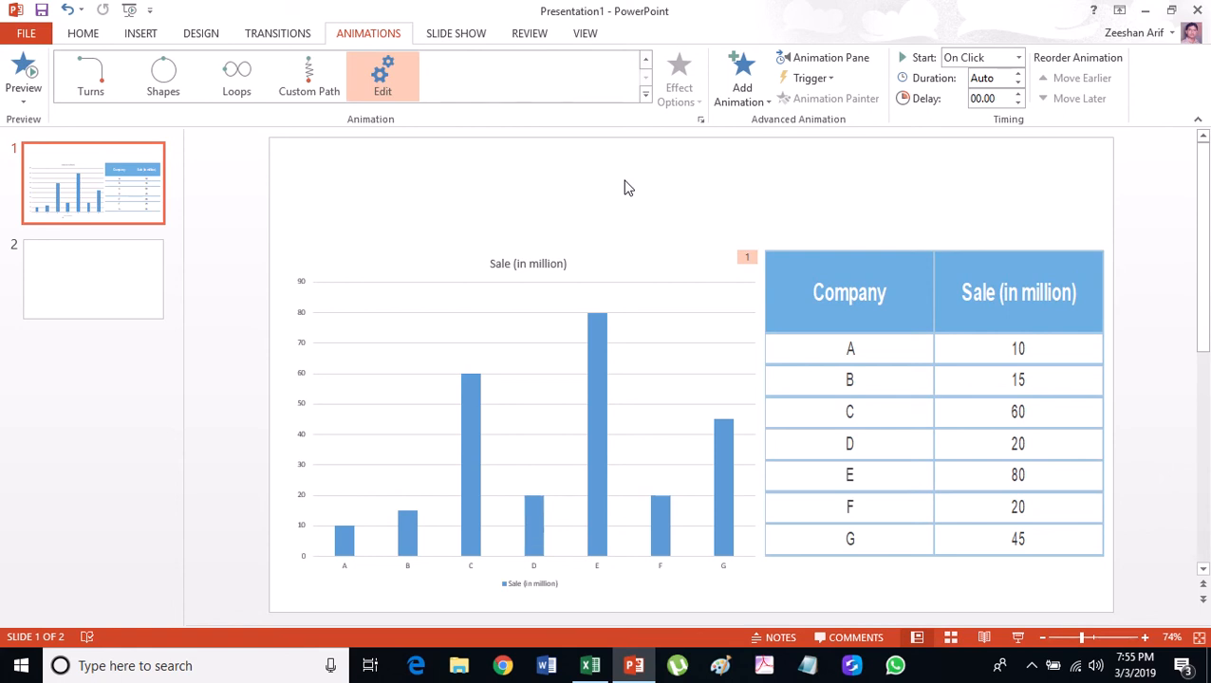
key("F5")
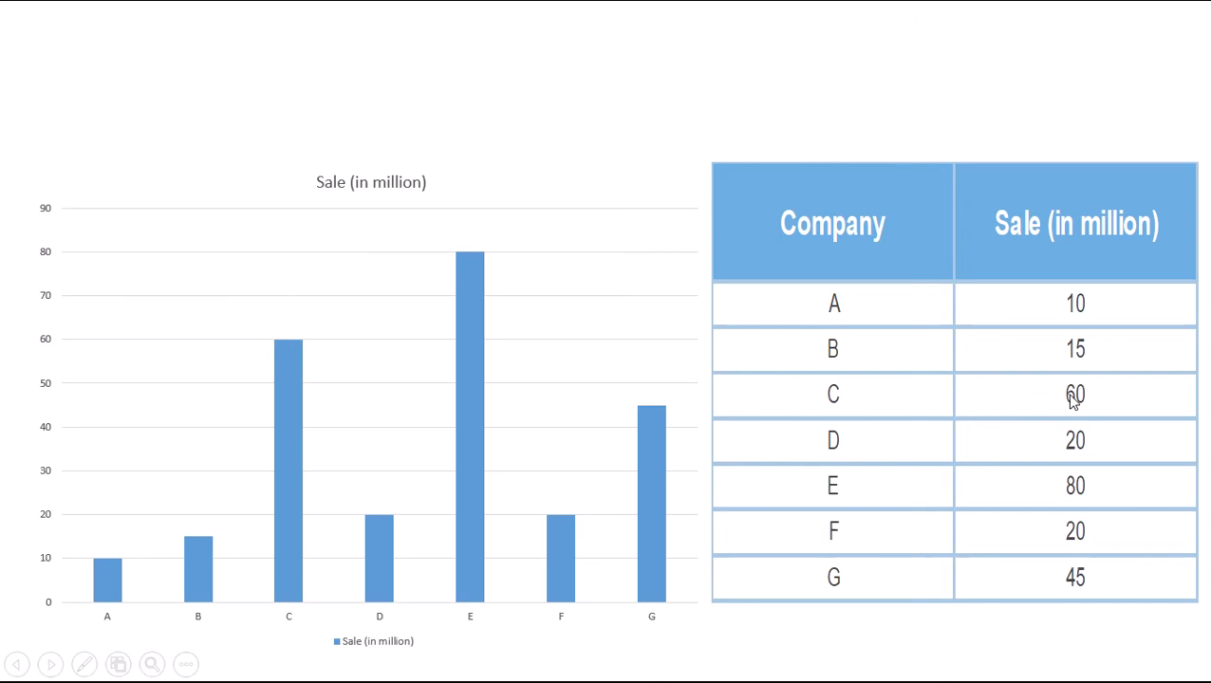
Bring up the Sales Data worksheet in Excel during the slide show.
key("alt+Tab")
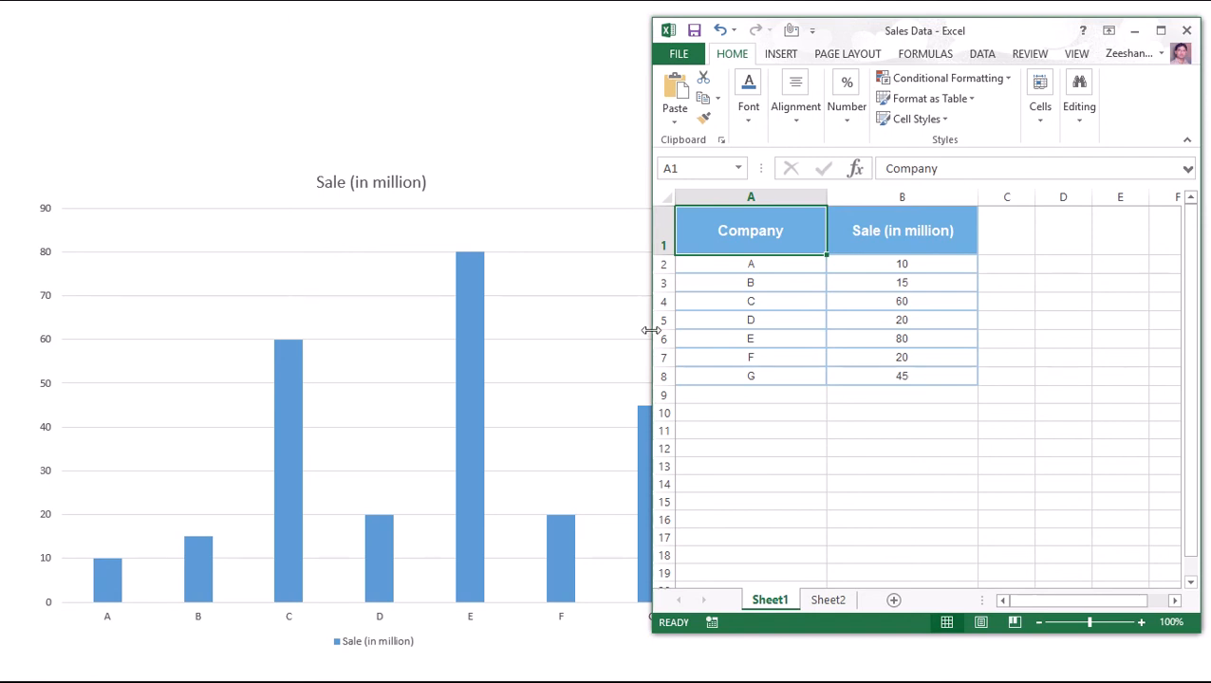
Narrow the Excel window, select cell B4 (company C, 60), and return to the slide show.
left_click_drag(651, 331, 712, 326)
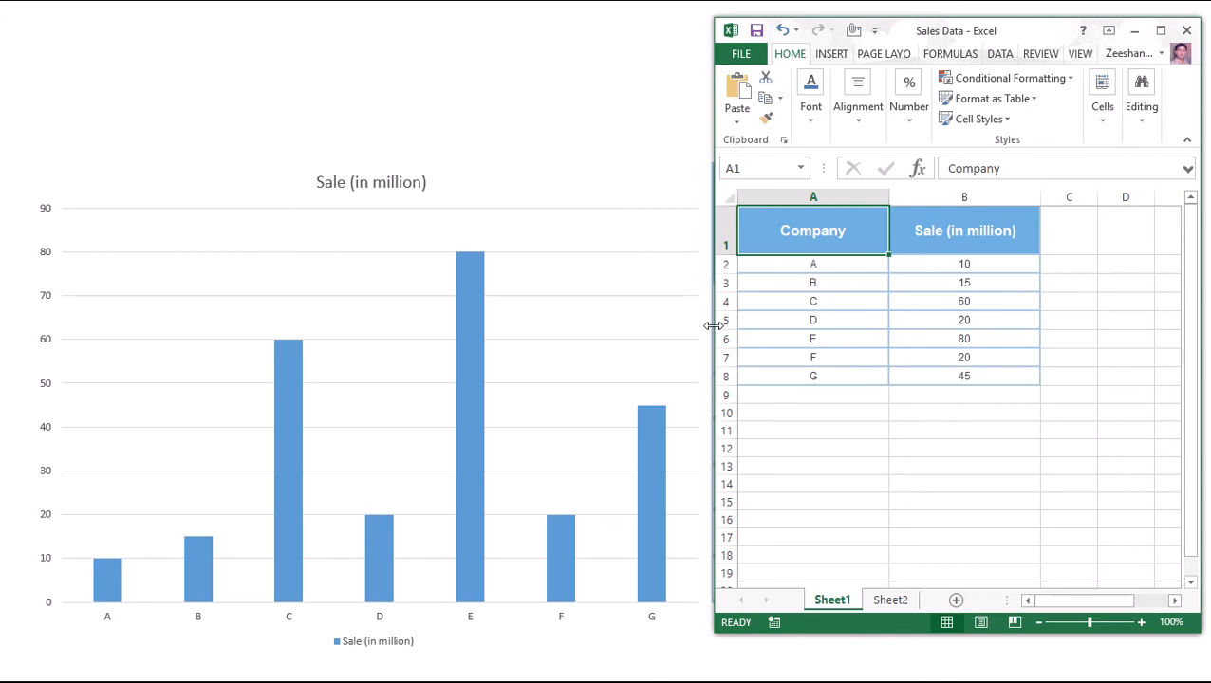
left_click(957, 302)
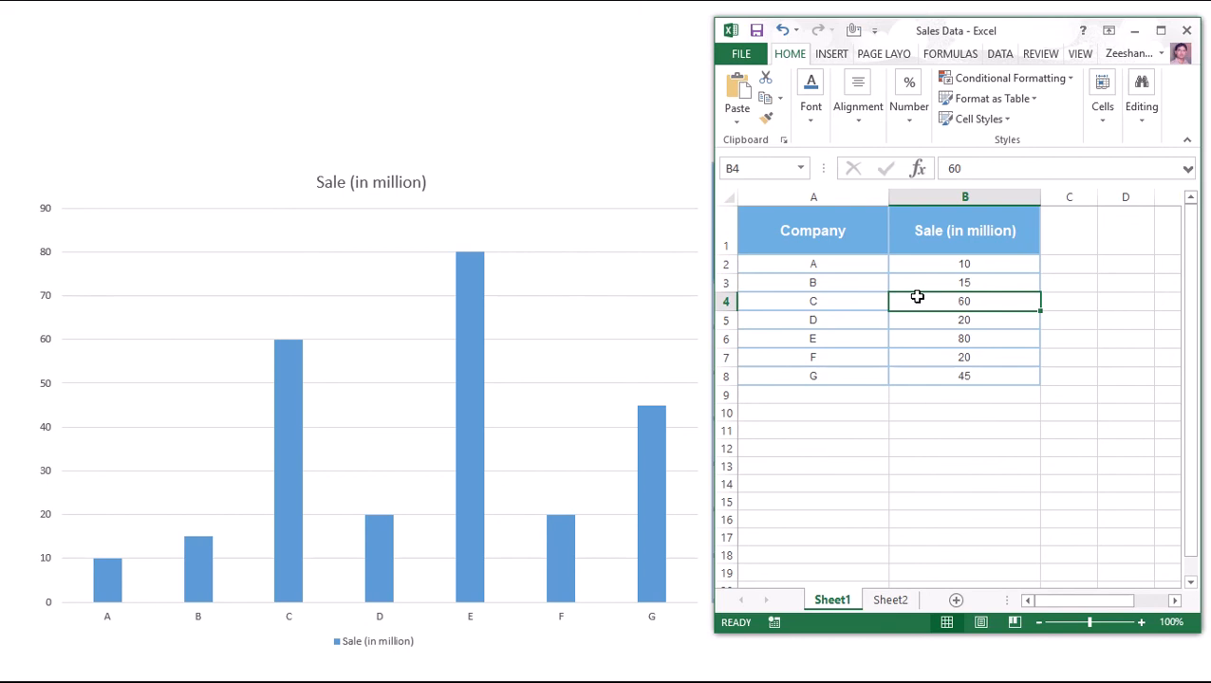
left_click(276, 450)
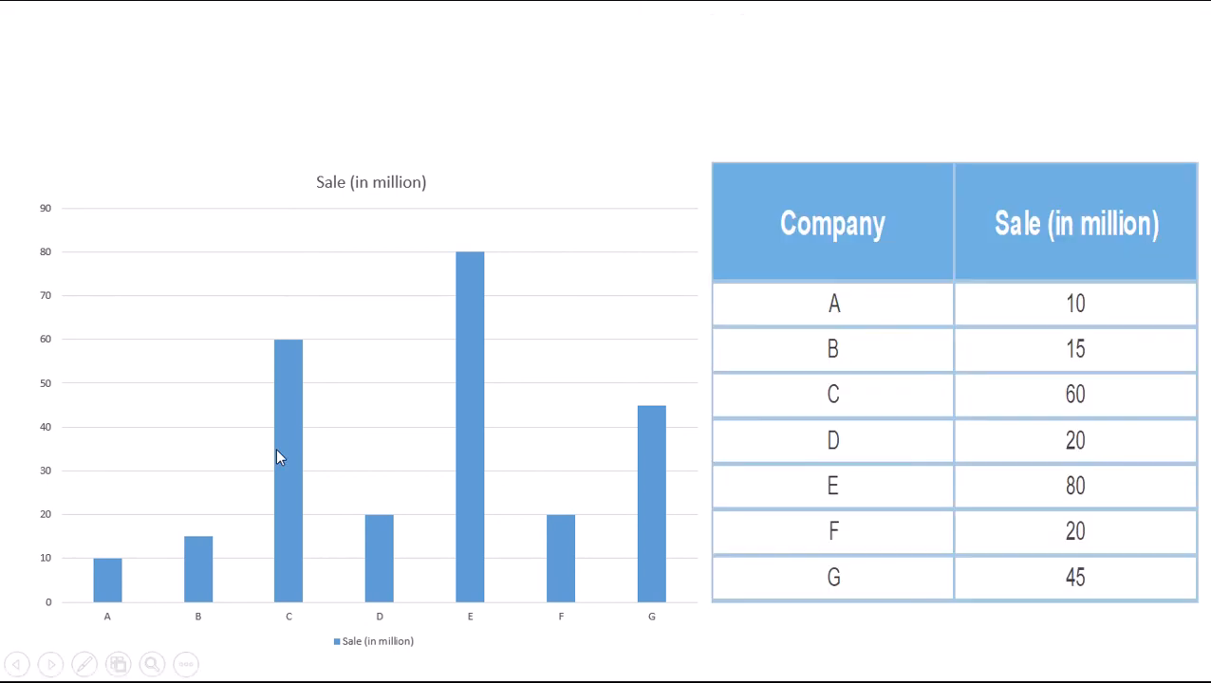
Go forward and back to the chart-and-table slide, then switch to the Sales Data worksheet.
left_click(988, 403)
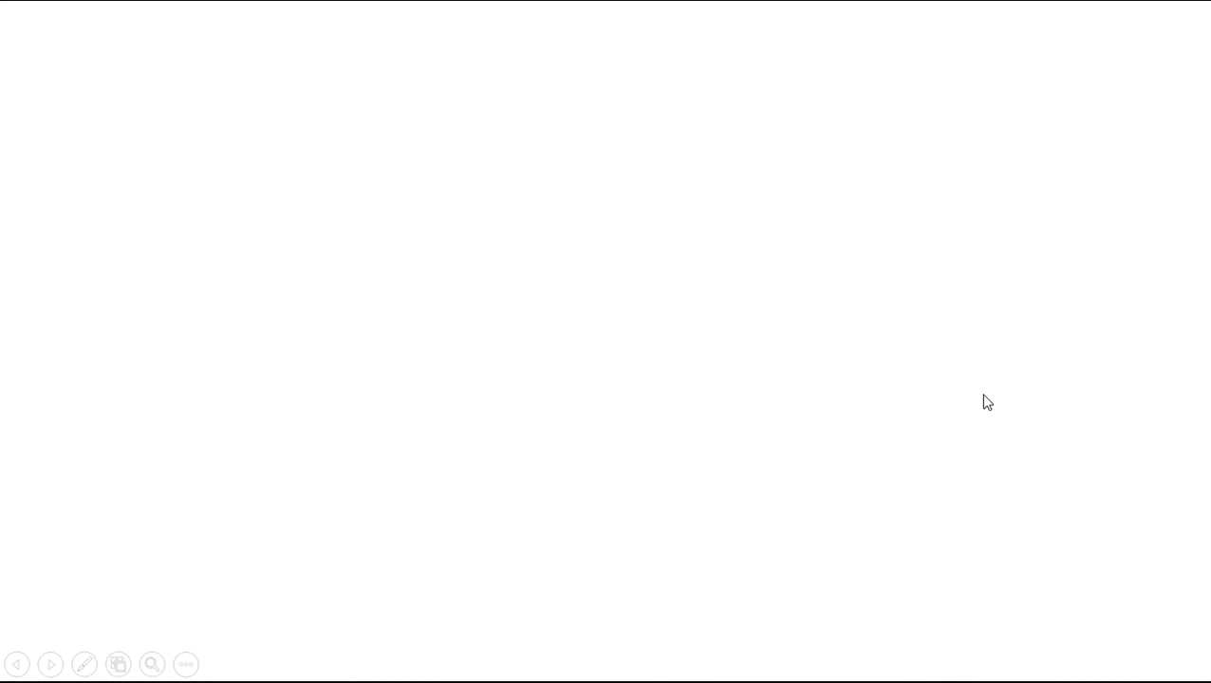
key("Left")
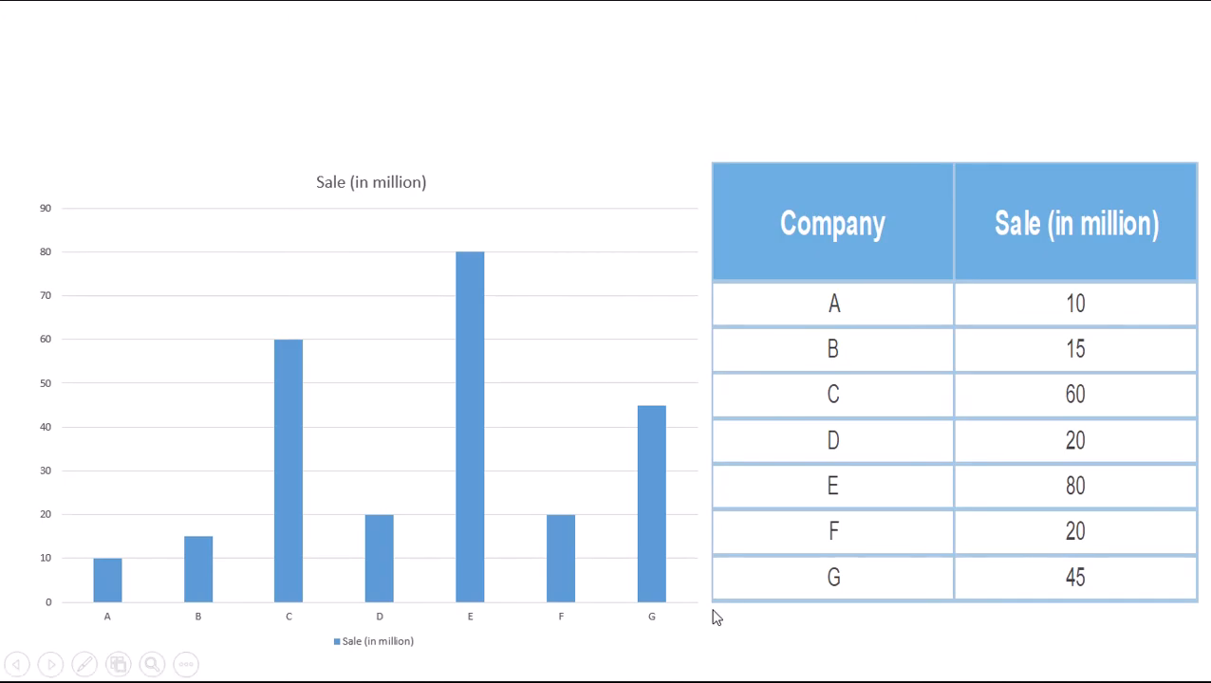
key("alt+Tab")
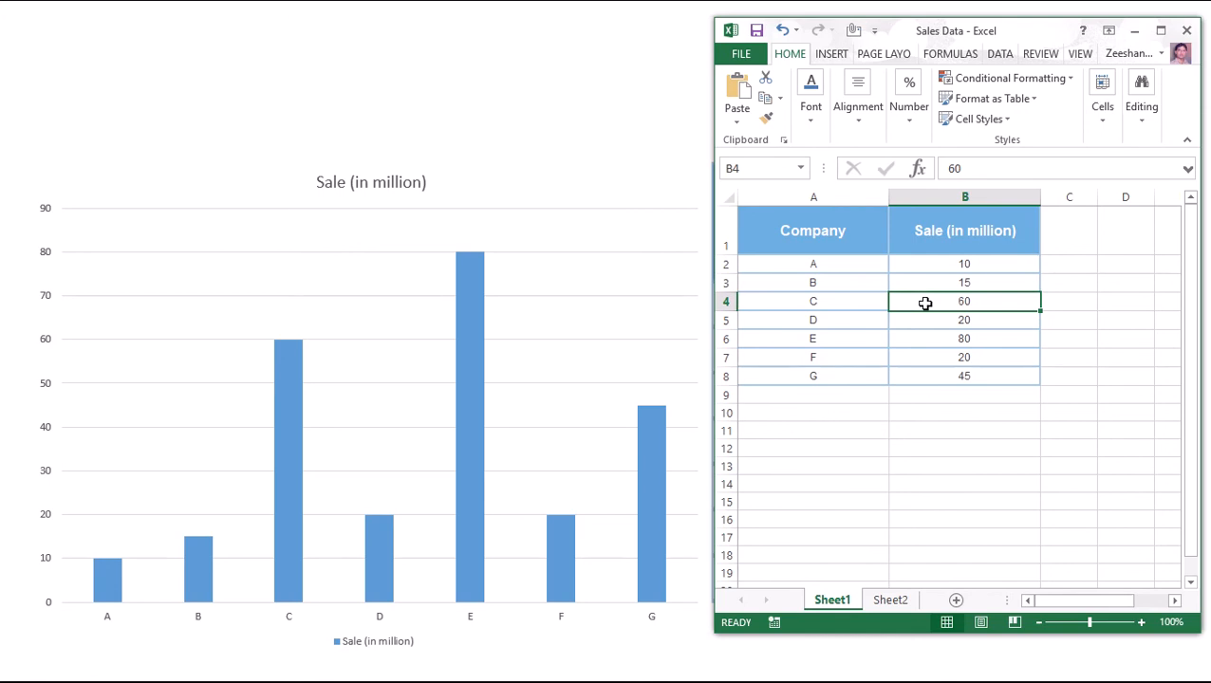
Enter 10 as company C's sale in B4 and return to the slide show.
type("10")
key("Return")
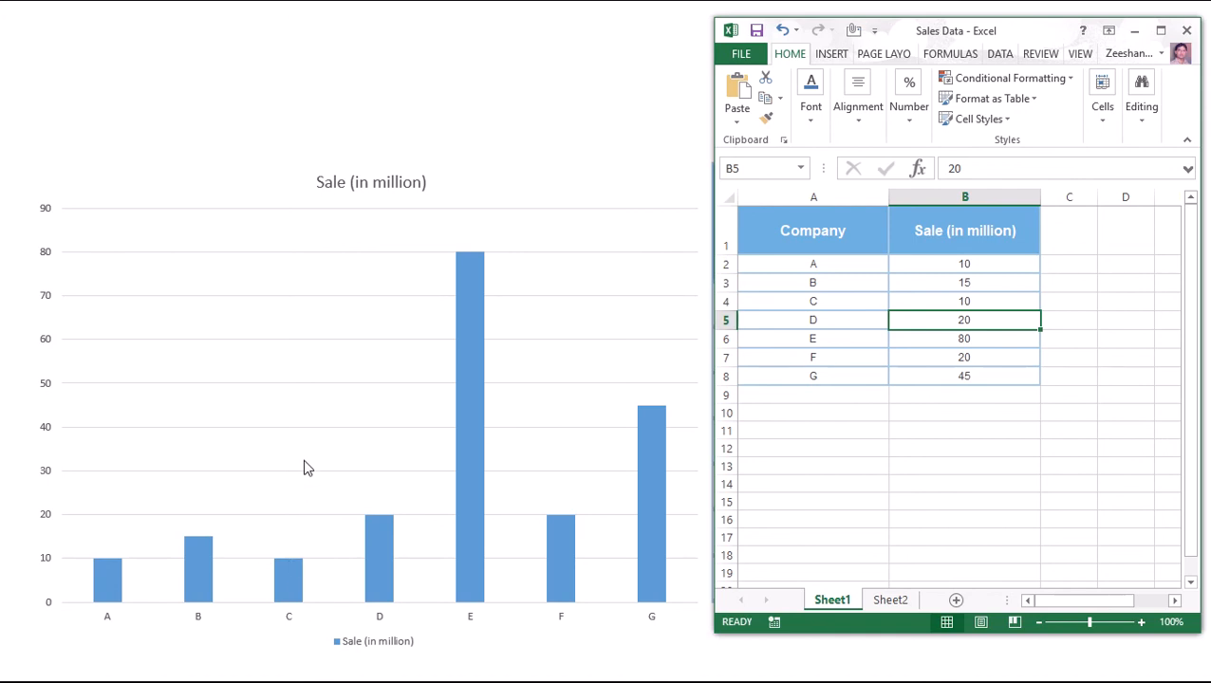
left_click(294, 546)
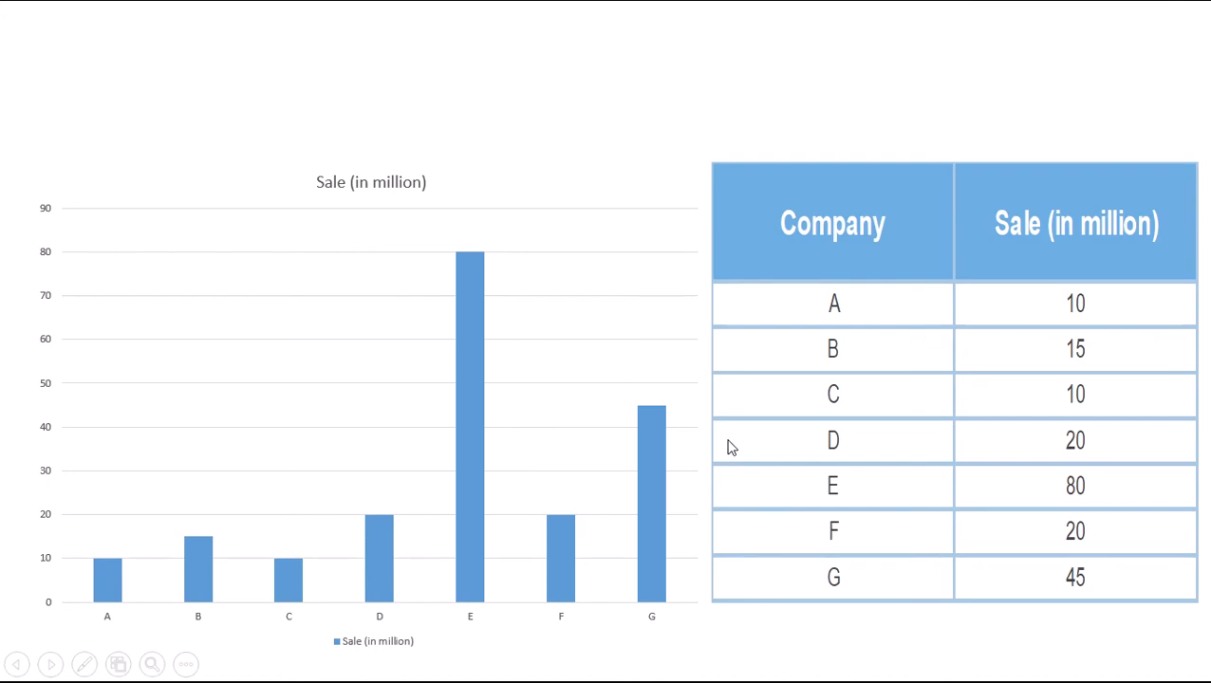
Bring the Sales Data Excel window over the slide show and place it beside the chart.
key("alt+Tab")
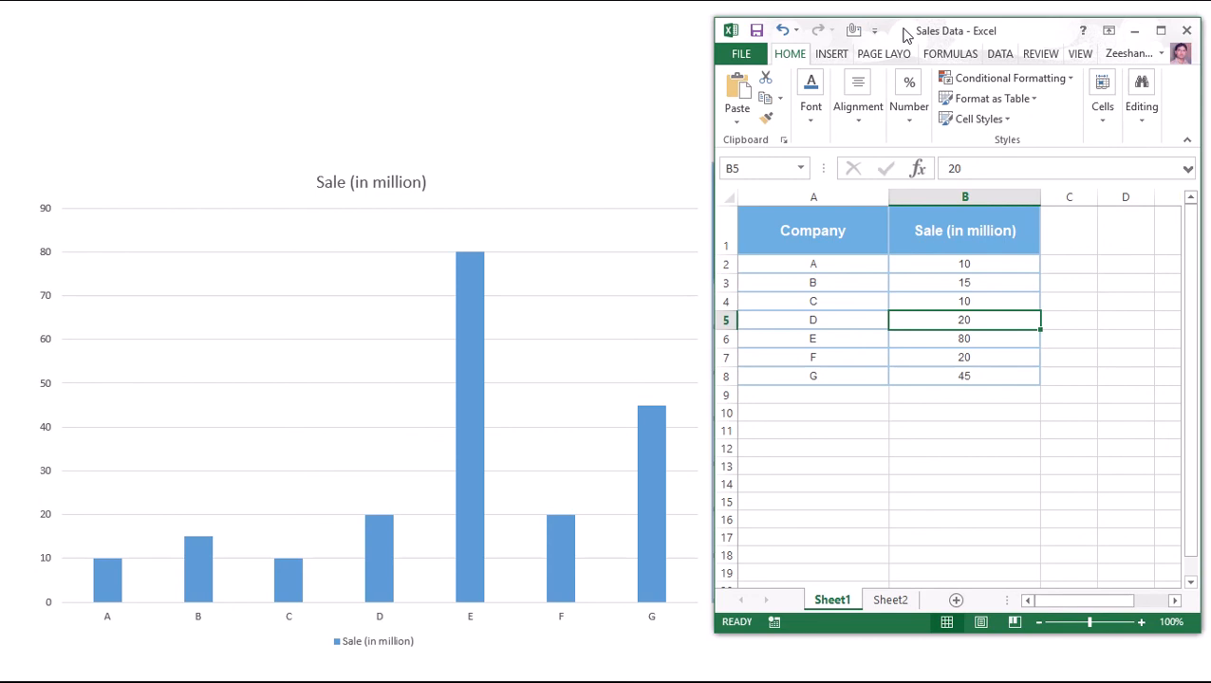
left_click_drag(906, 35, 268, 35)
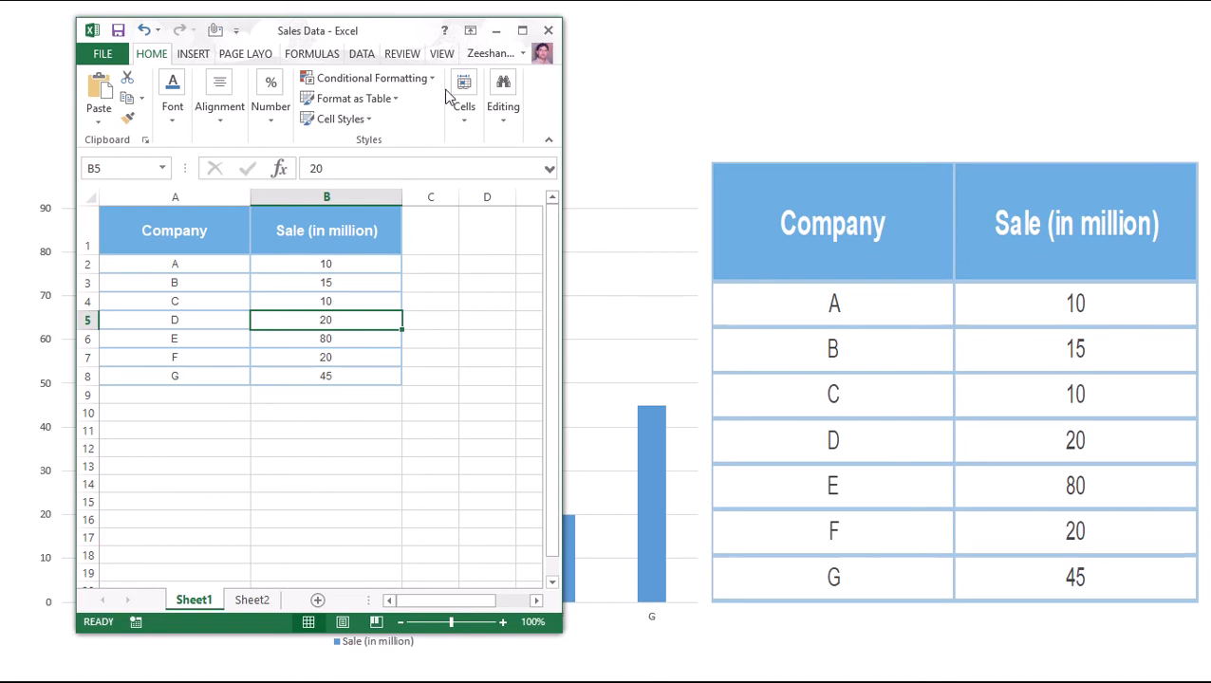
left_click_drag(318, 33, 965, 6)
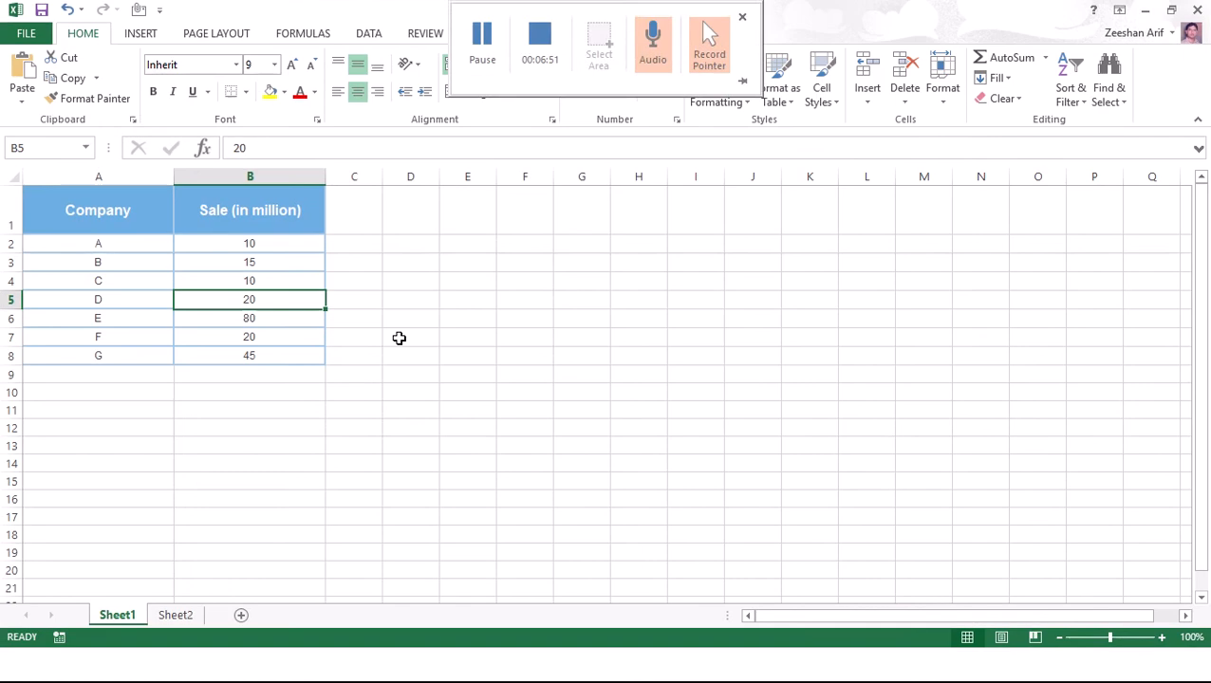
double_click(398, 339)
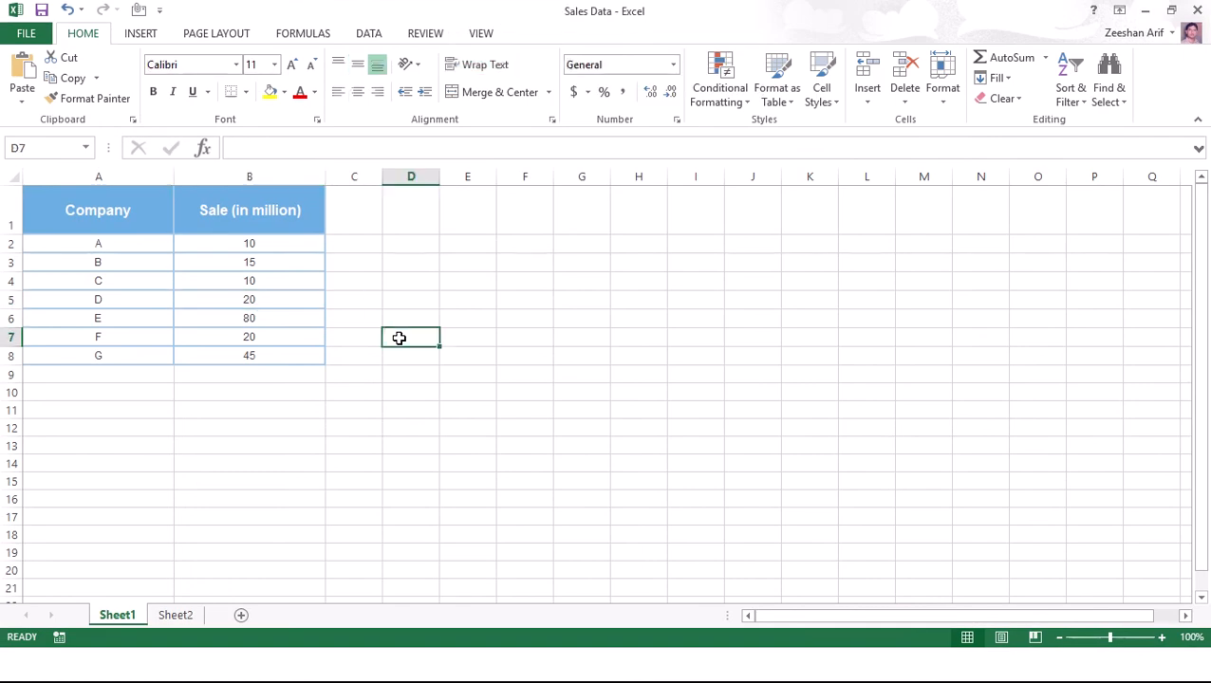
left_click(1172, 10)
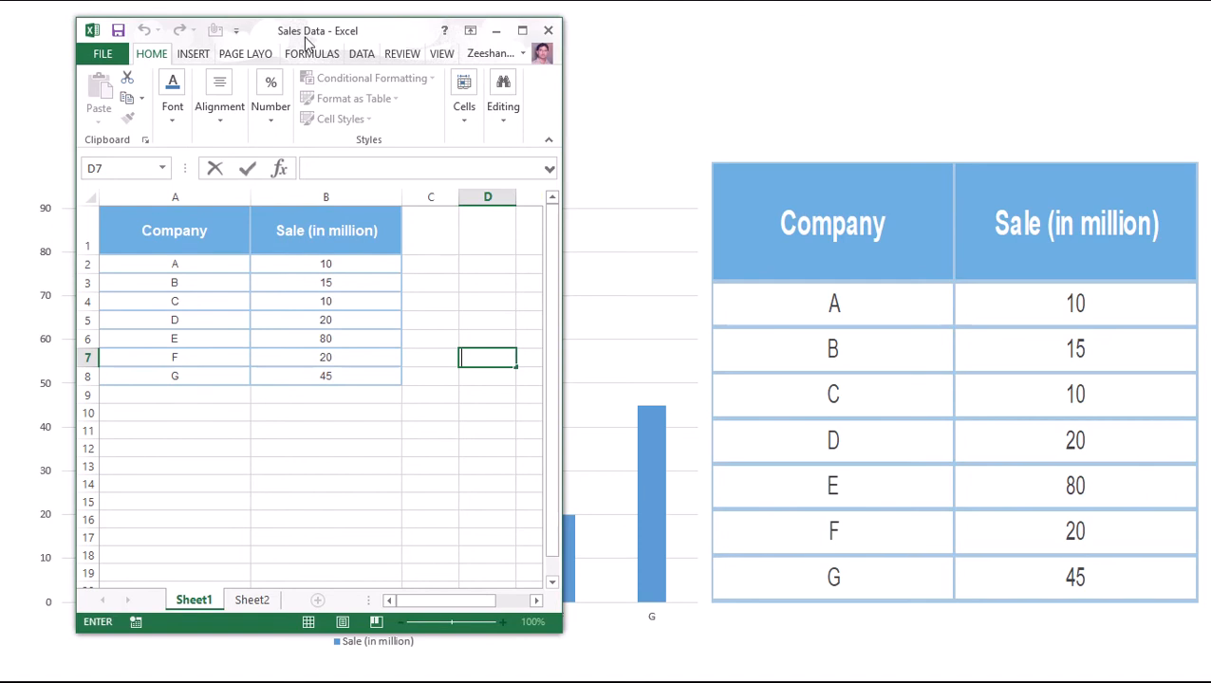
left_click_drag(313, 36, 944, 51)
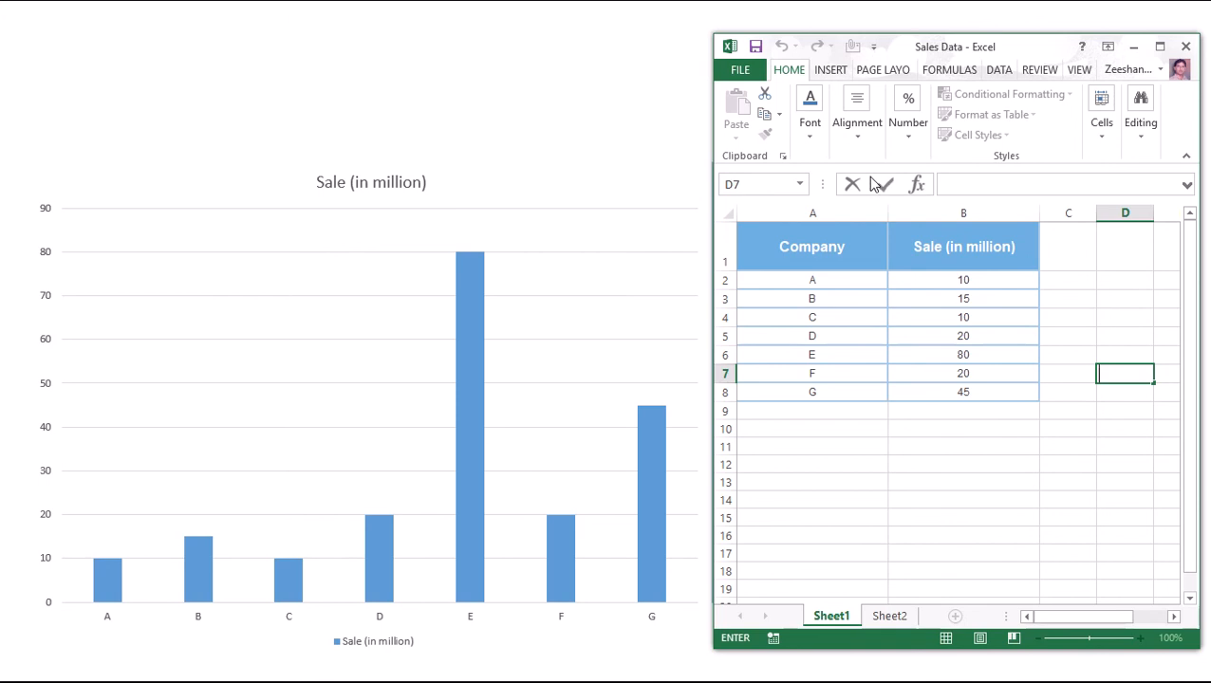
Select cell A9, minimize Excel and end the slide show.
left_click(863, 415)
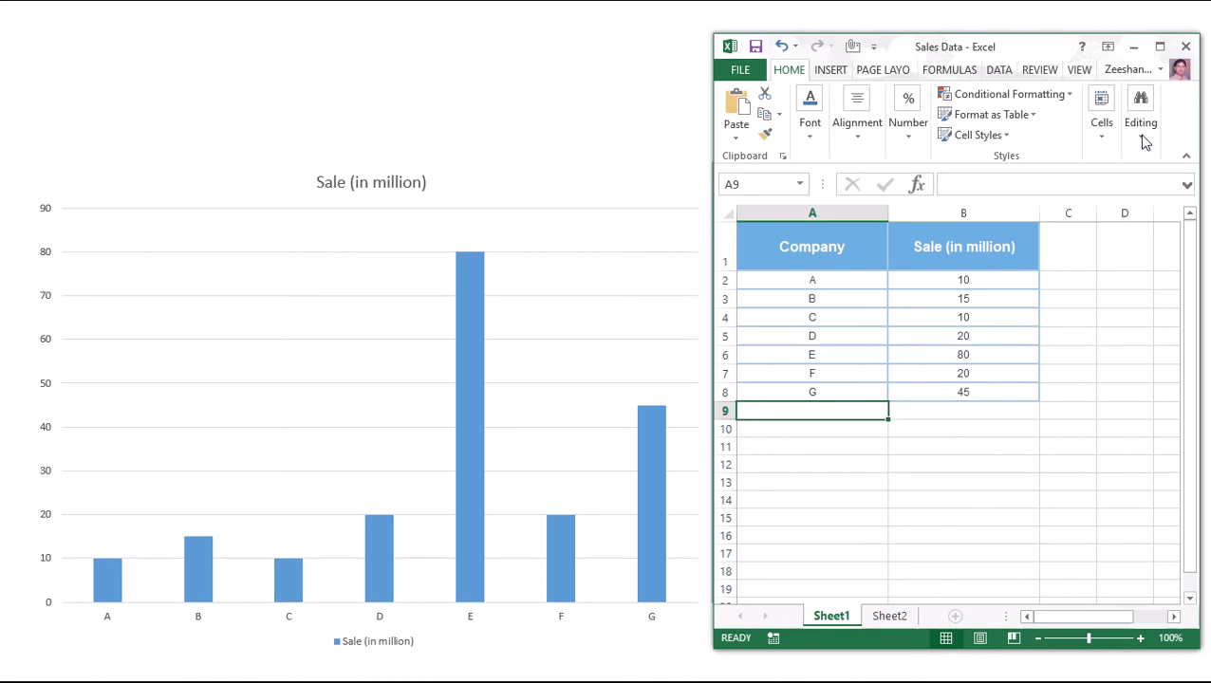
left_click(1135, 53)
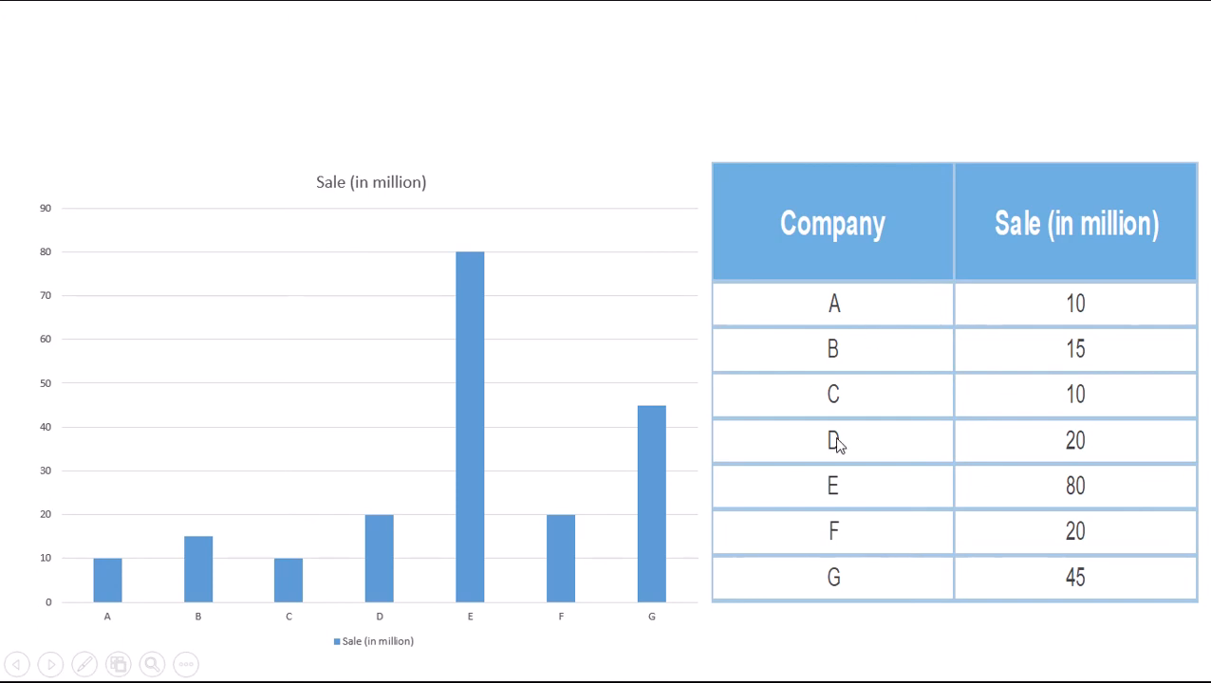
key("Escape")
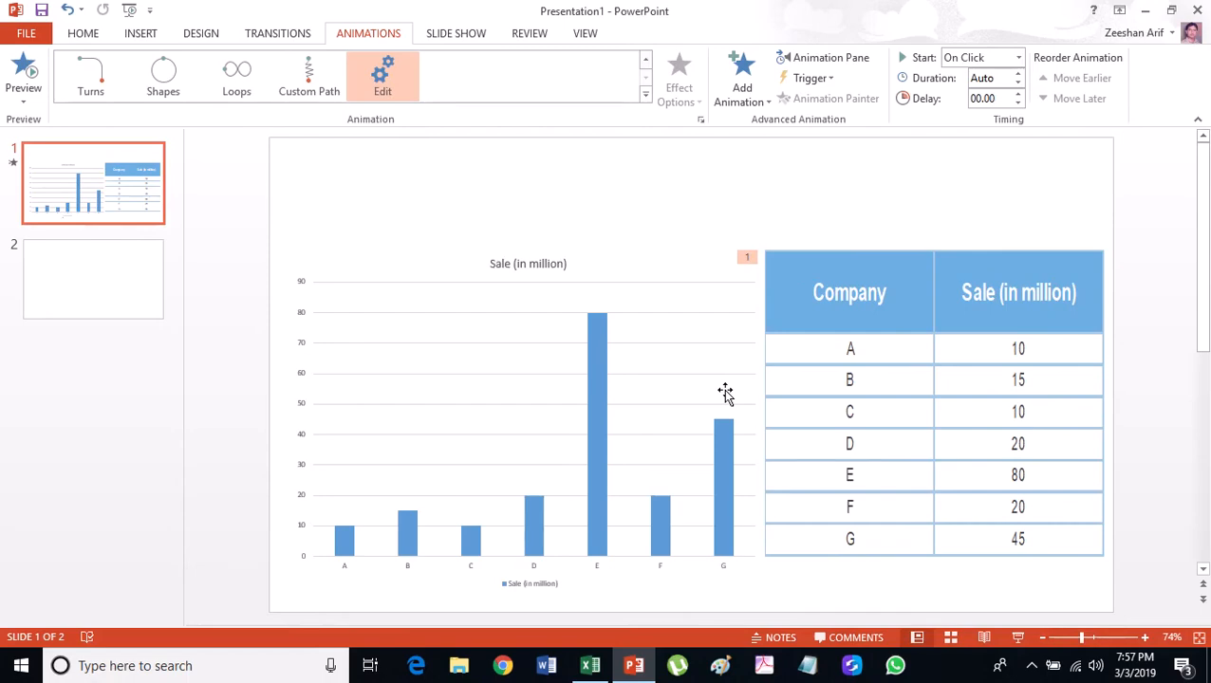
Delete the sales table from the slide and start inserting an object.
left_click(818, 269)
key("Delete")
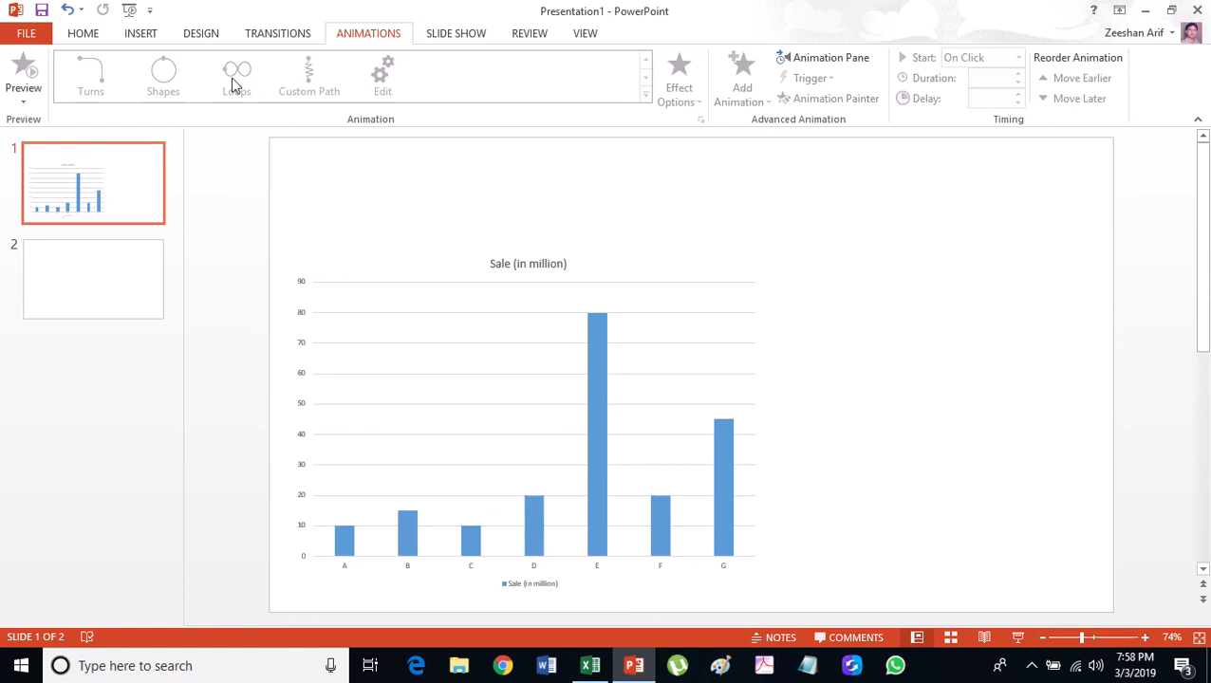
left_click(150, 38)
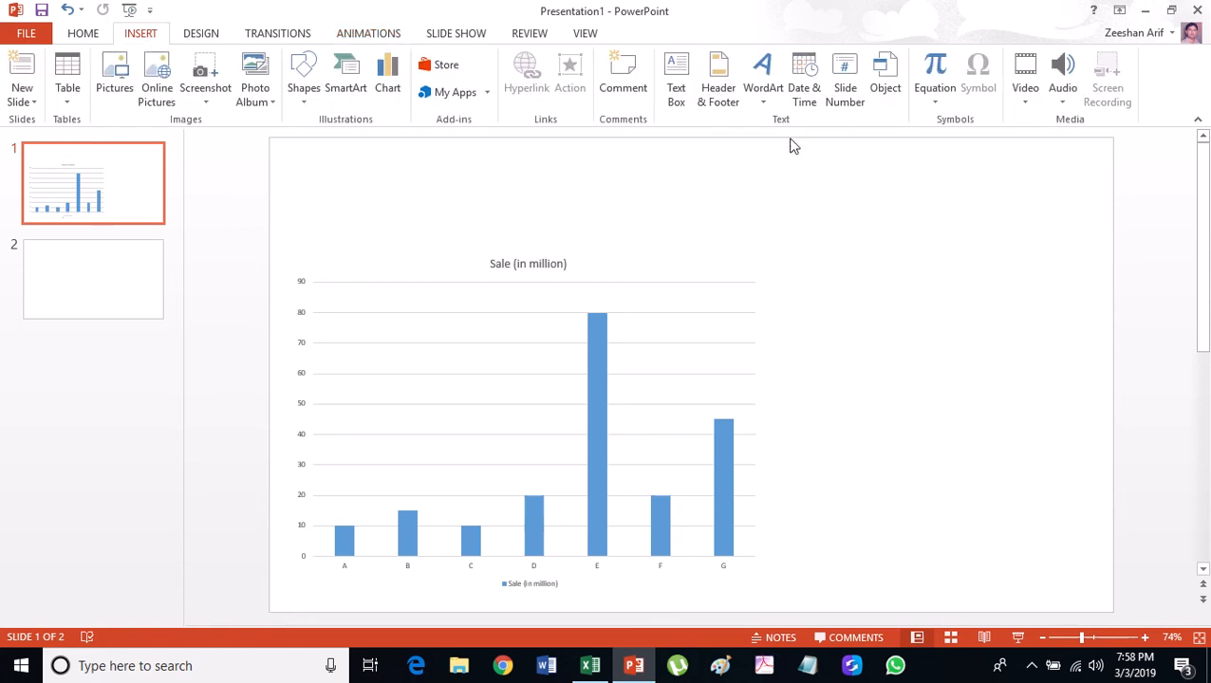
left_click(889, 95)
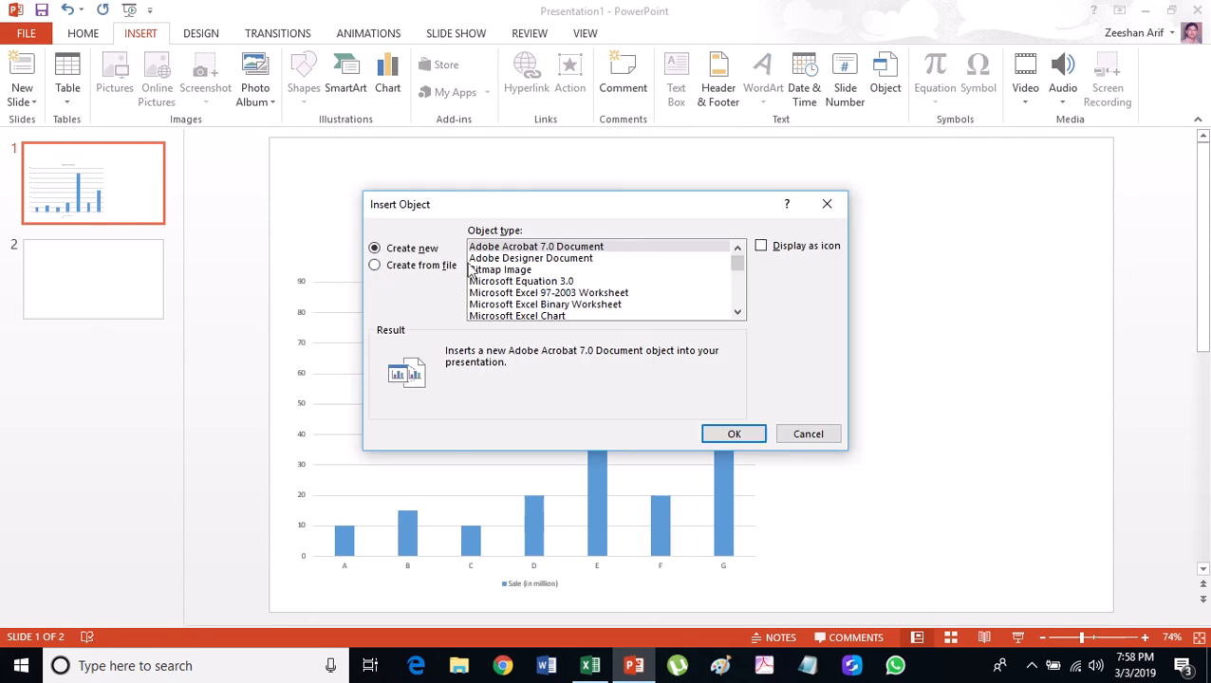
Choose Sales Data.xlsx from Desktop > New folder as the file for the object.
left_click(426, 273)
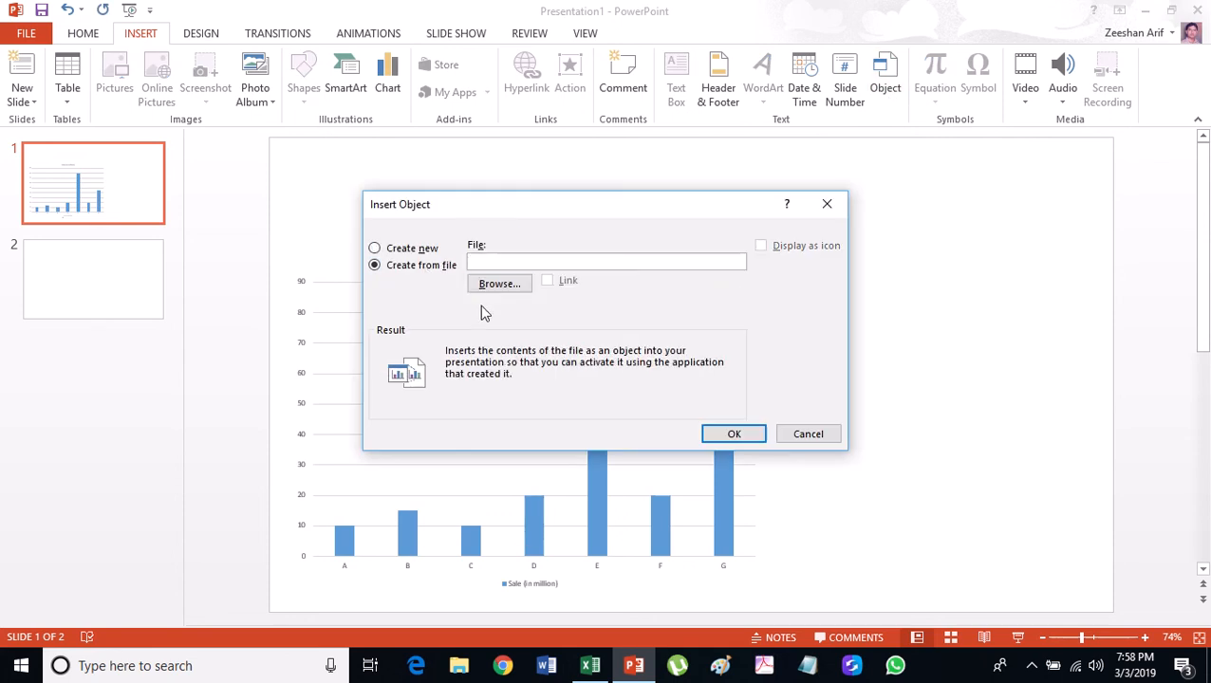
left_click(501, 295)
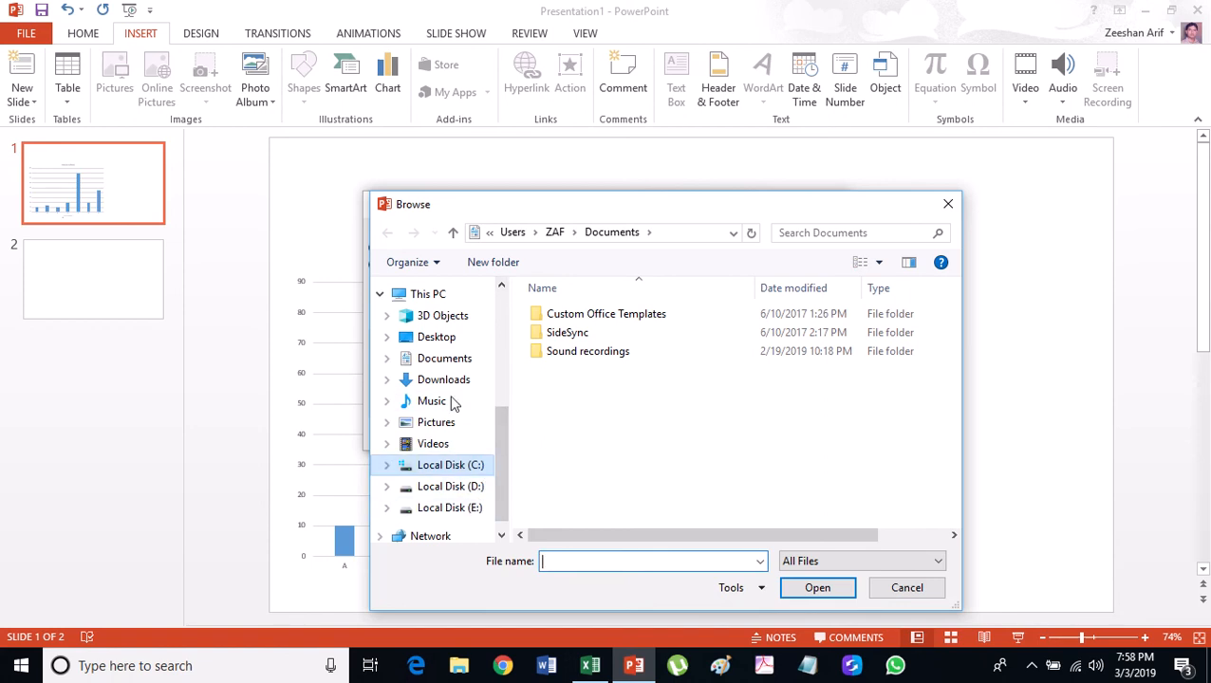
left_click(447, 338)
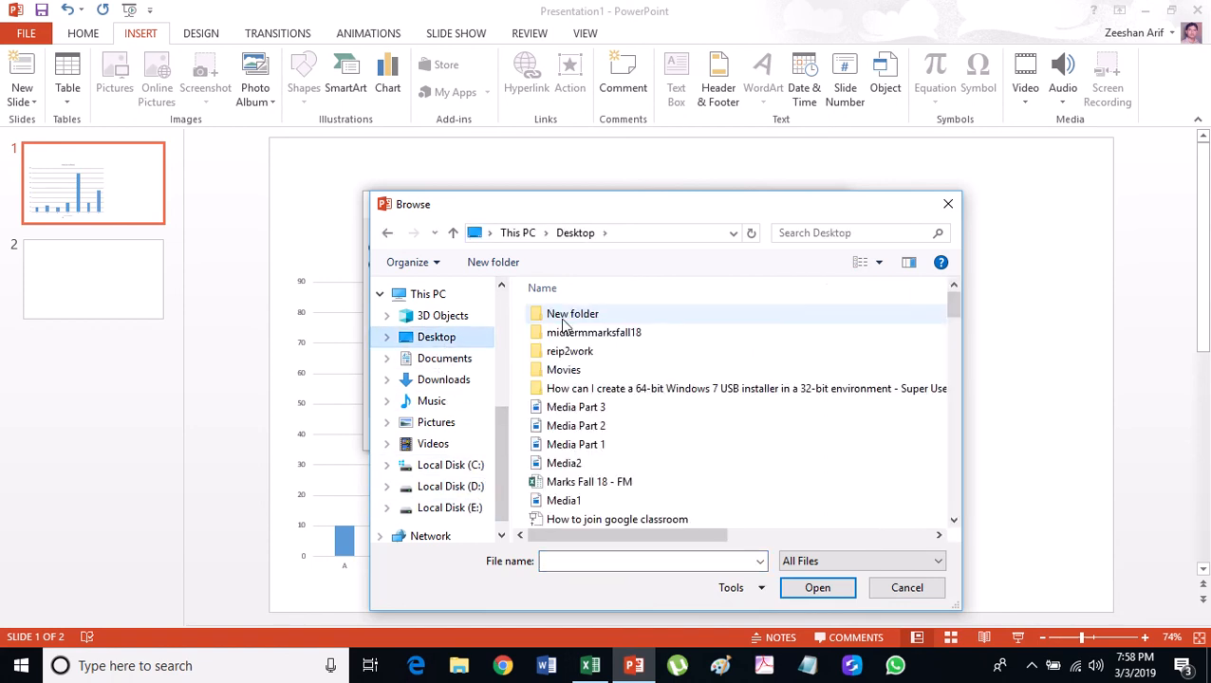
double_click(565, 318)
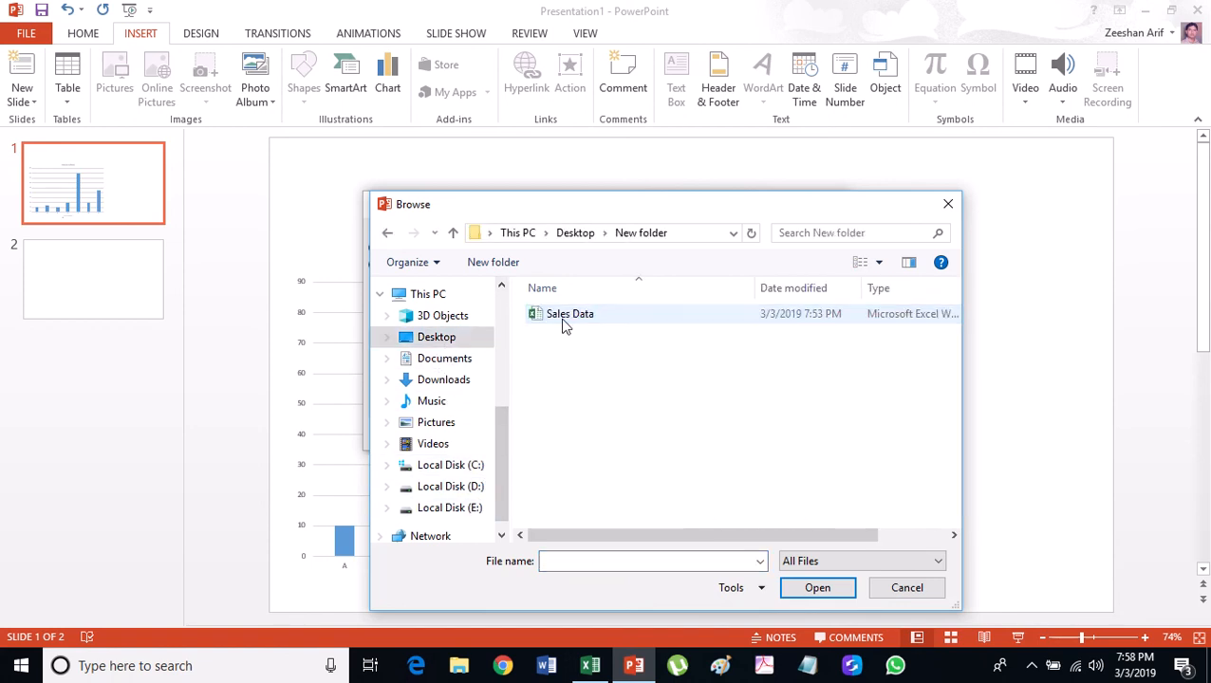
left_click(817, 589)
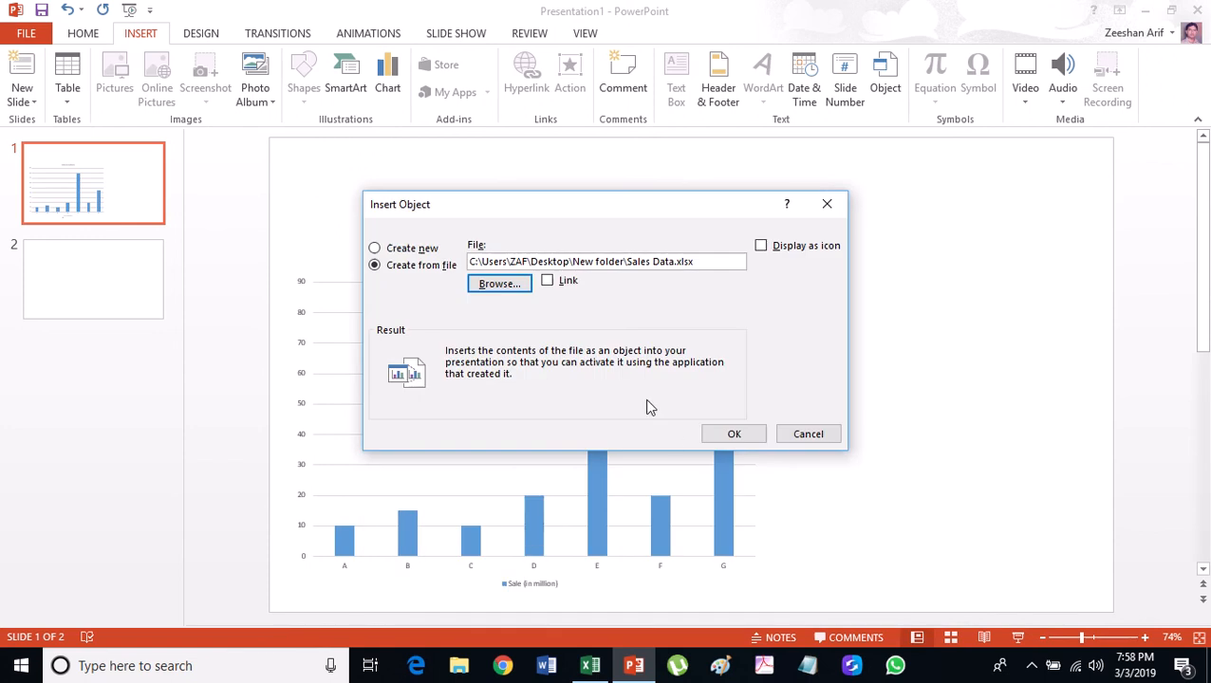
Insert Sales Data.xlsx linked to its source and displayed as an Excel worksheet icon.
left_click(548, 283)
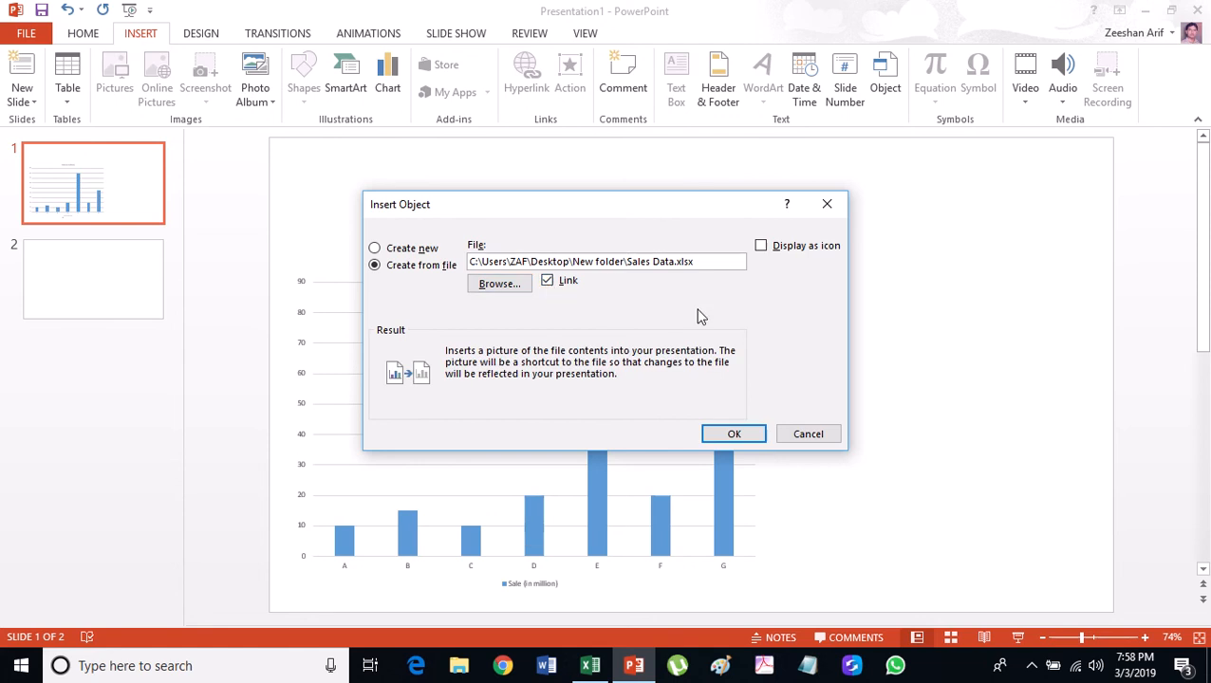
left_click(763, 248)
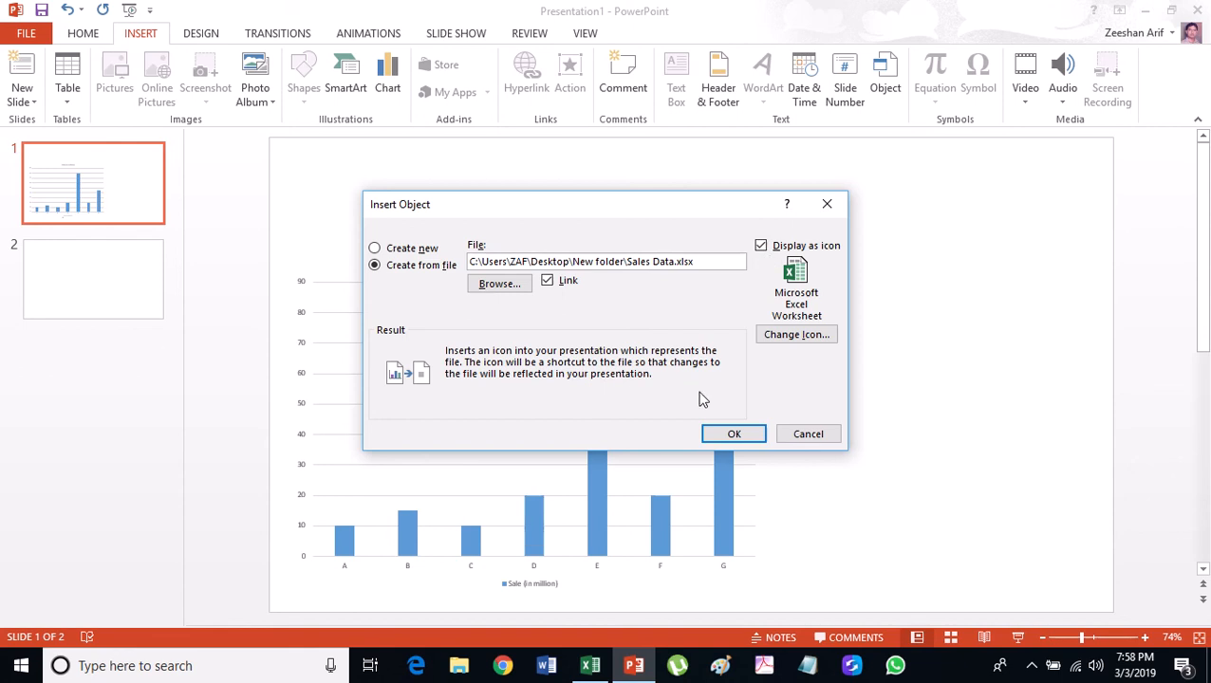
left_click(729, 435)
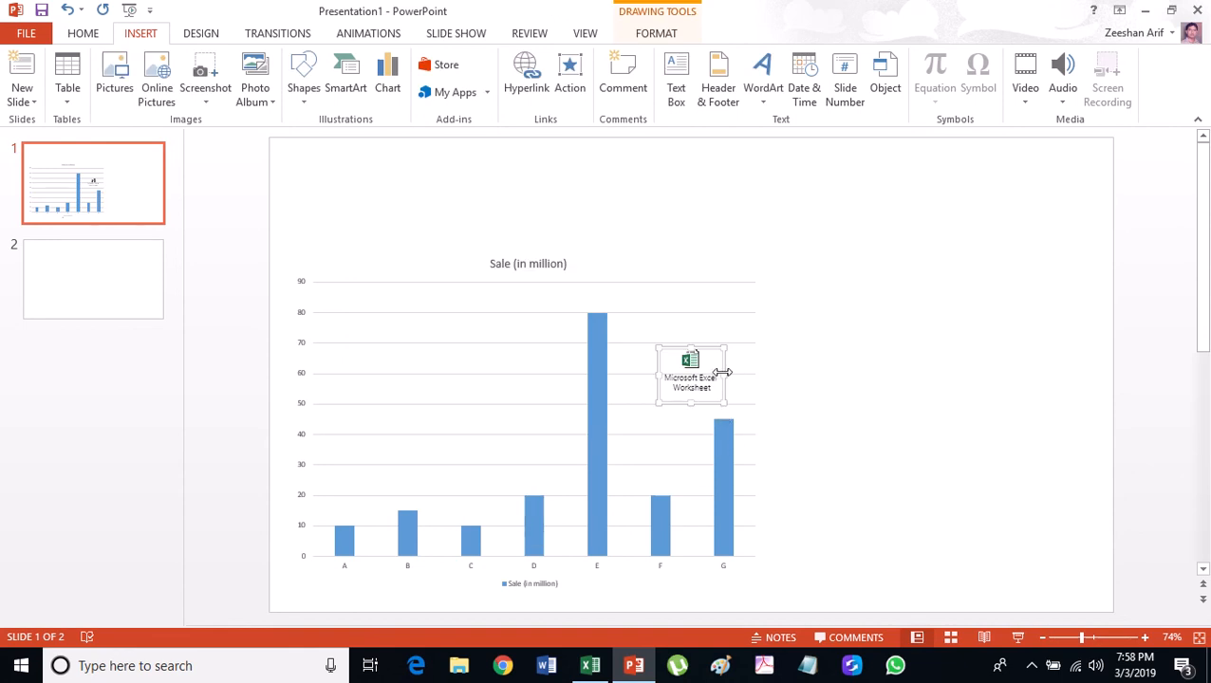
Drag the Excel worksheet icon to slide 1's top-left corner, clear of the chart.
left_click_drag(721, 364, 361, 189)
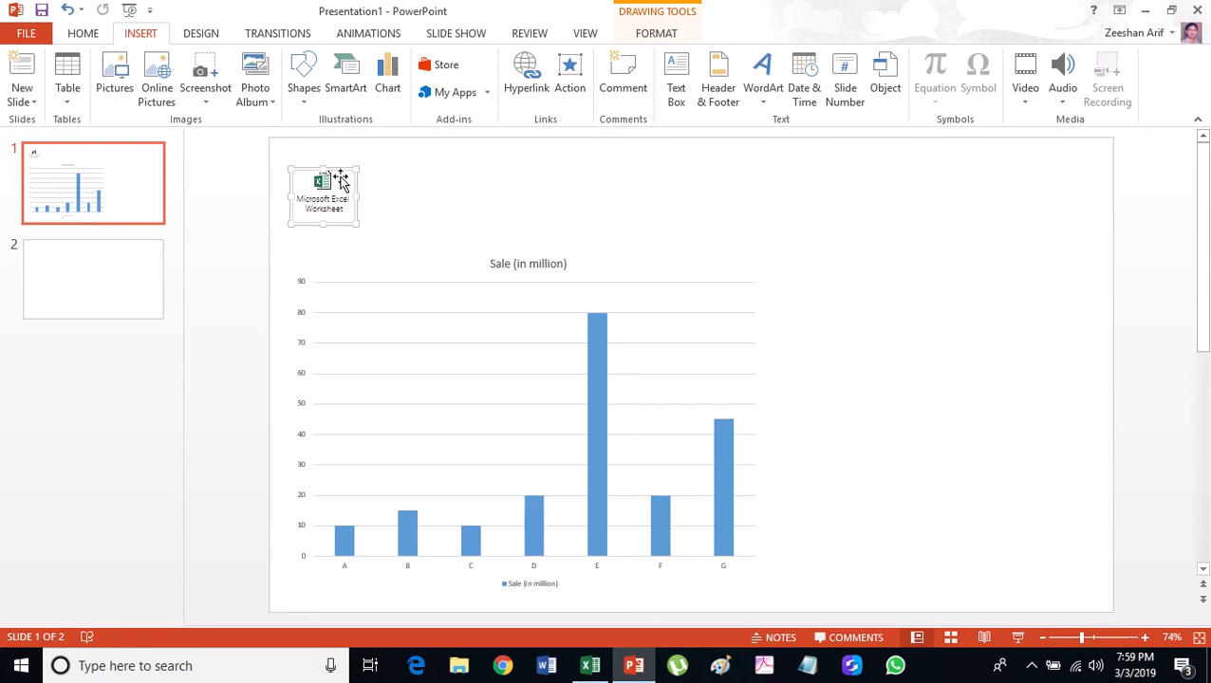
left_click(427, 178)
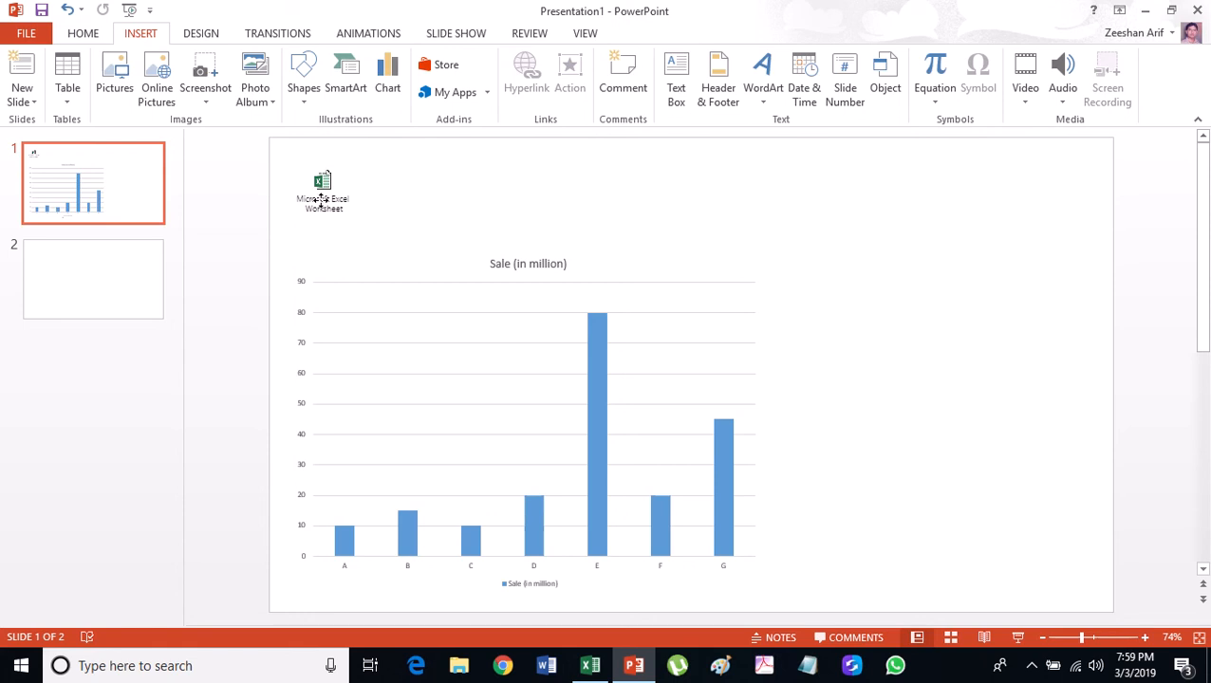
left_click(320, 200)
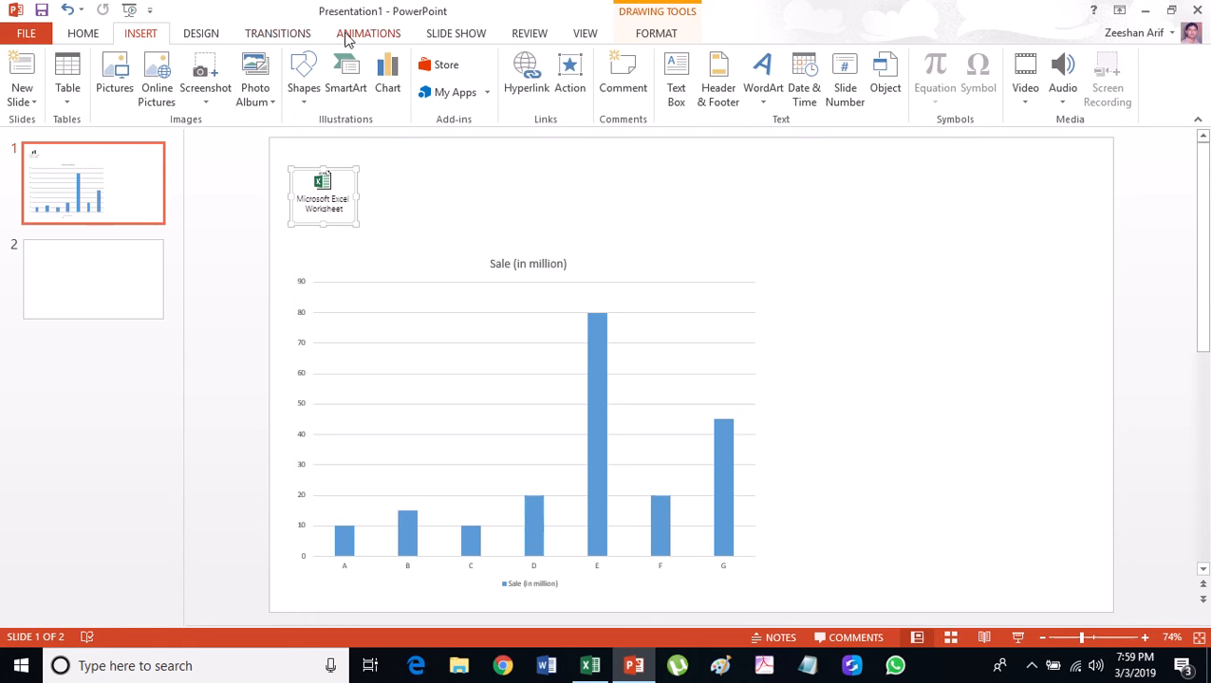
Give the worksheet icon an Edit OLE action verb animation and start the slide show.
left_click(347, 36)
left_click(734, 102)
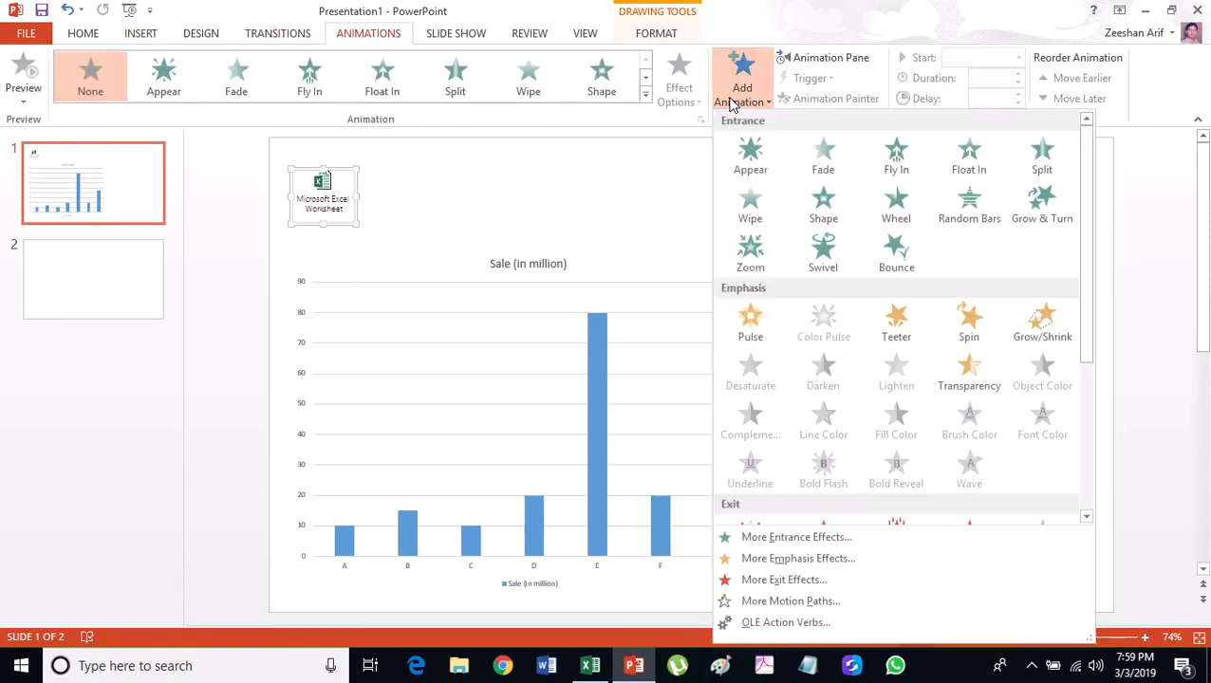
left_click(815, 625)
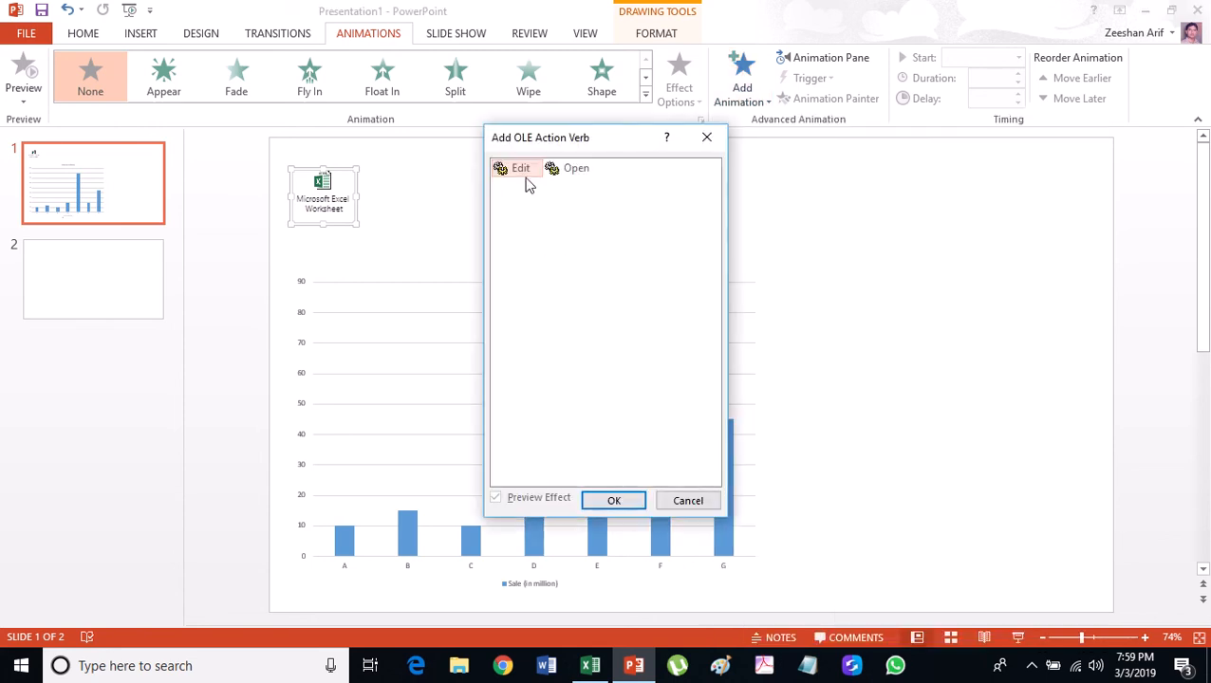
left_click(613, 500)
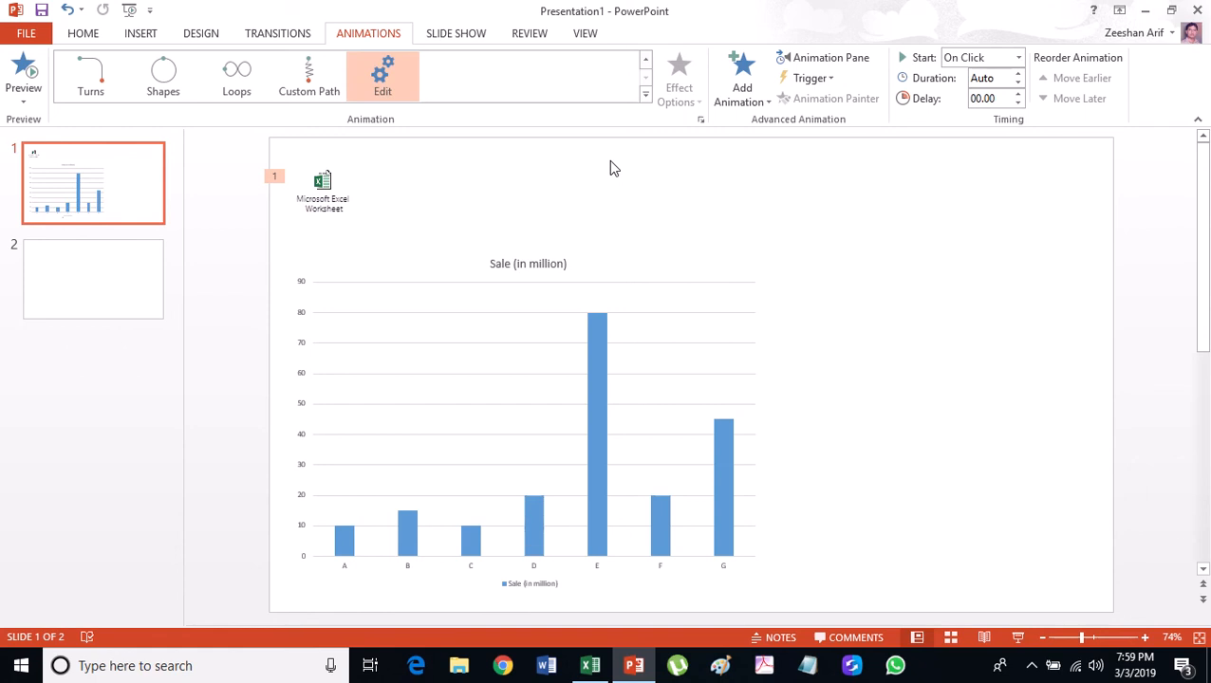
key("F5")
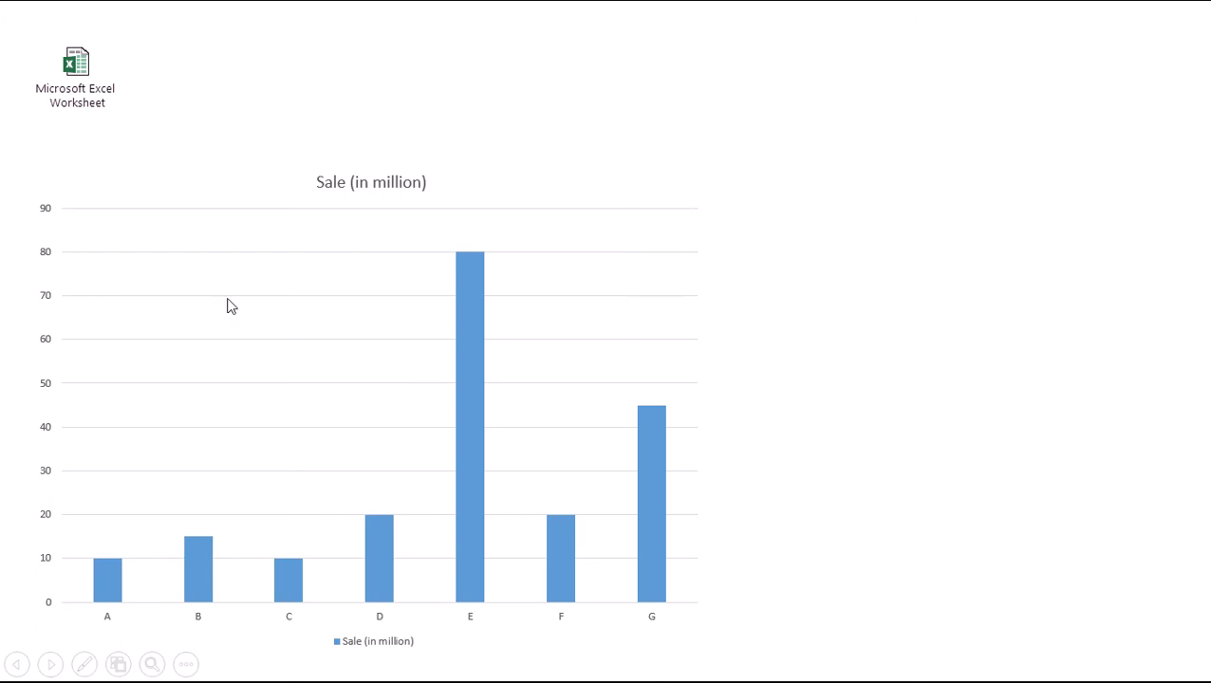
Open the linked workbook from the slide show and change company E's sale in B6 to 40.
left_click(74, 87)
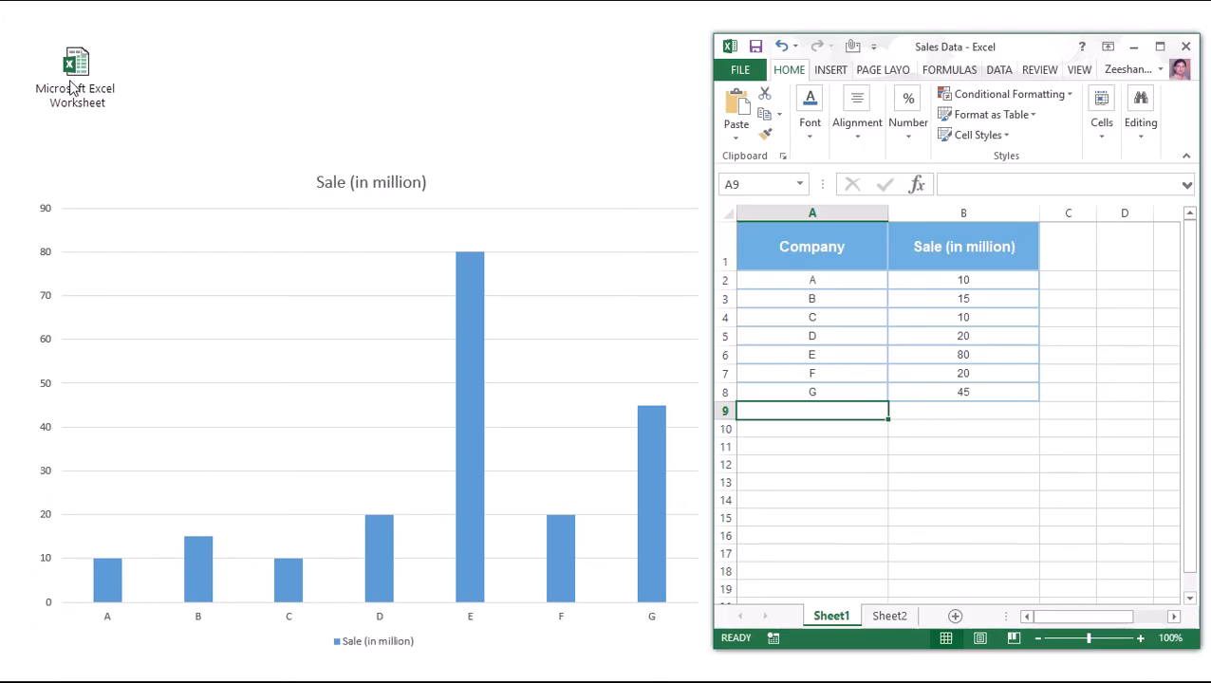
left_click(963, 357)
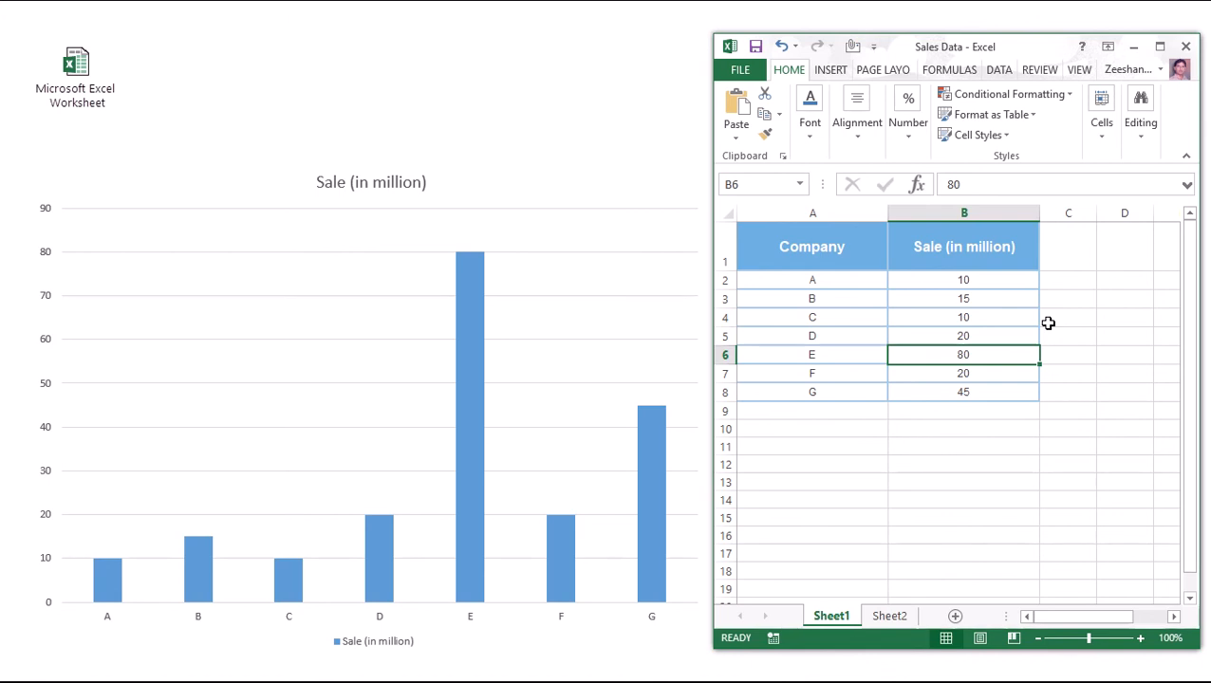
key("BackSpace")
type("40")
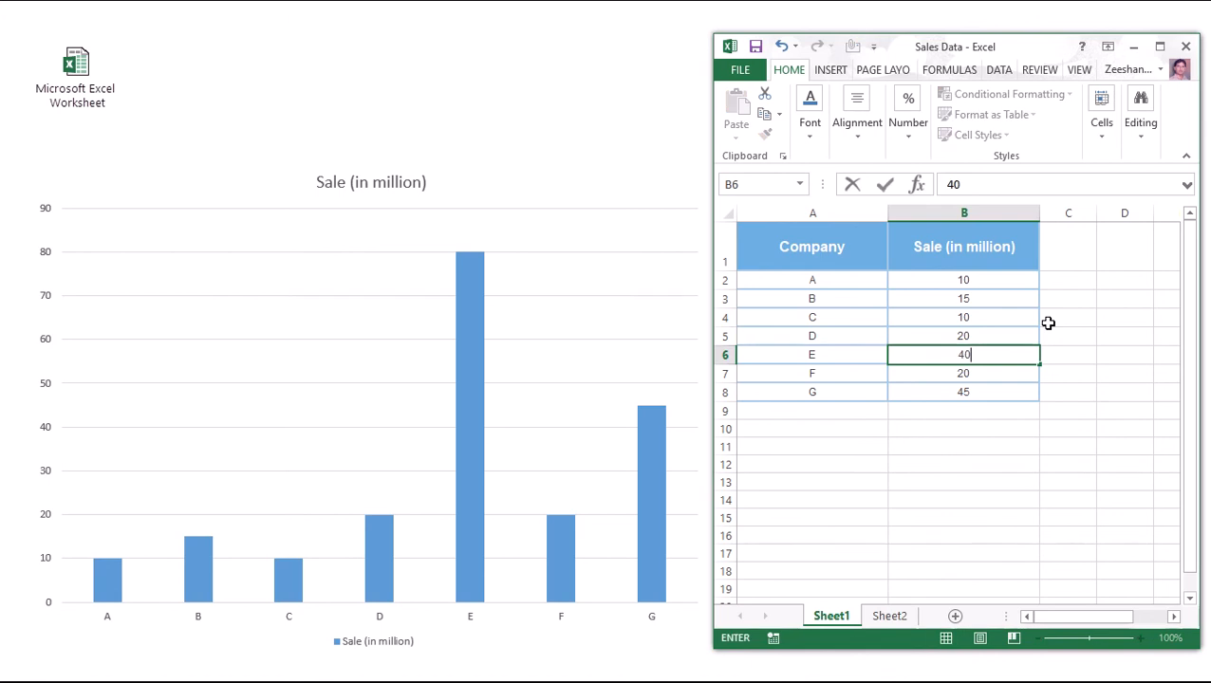
key("Return")
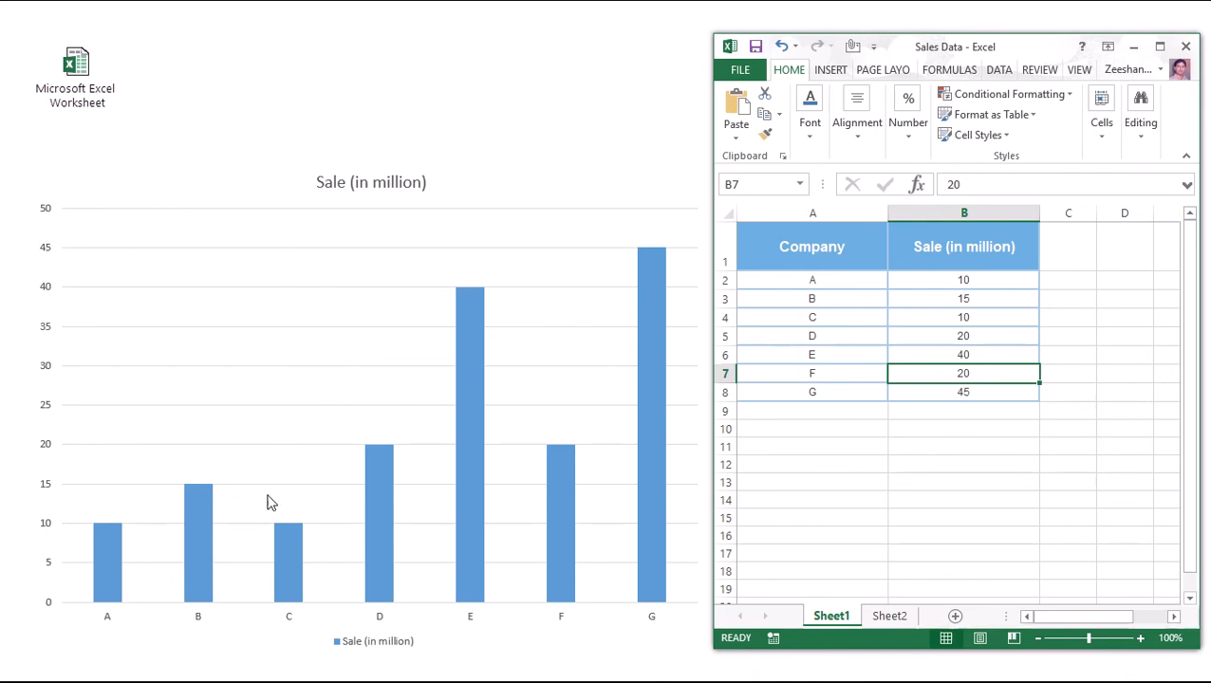
Set company A's sale in B2 to 75.
left_click(975, 277)
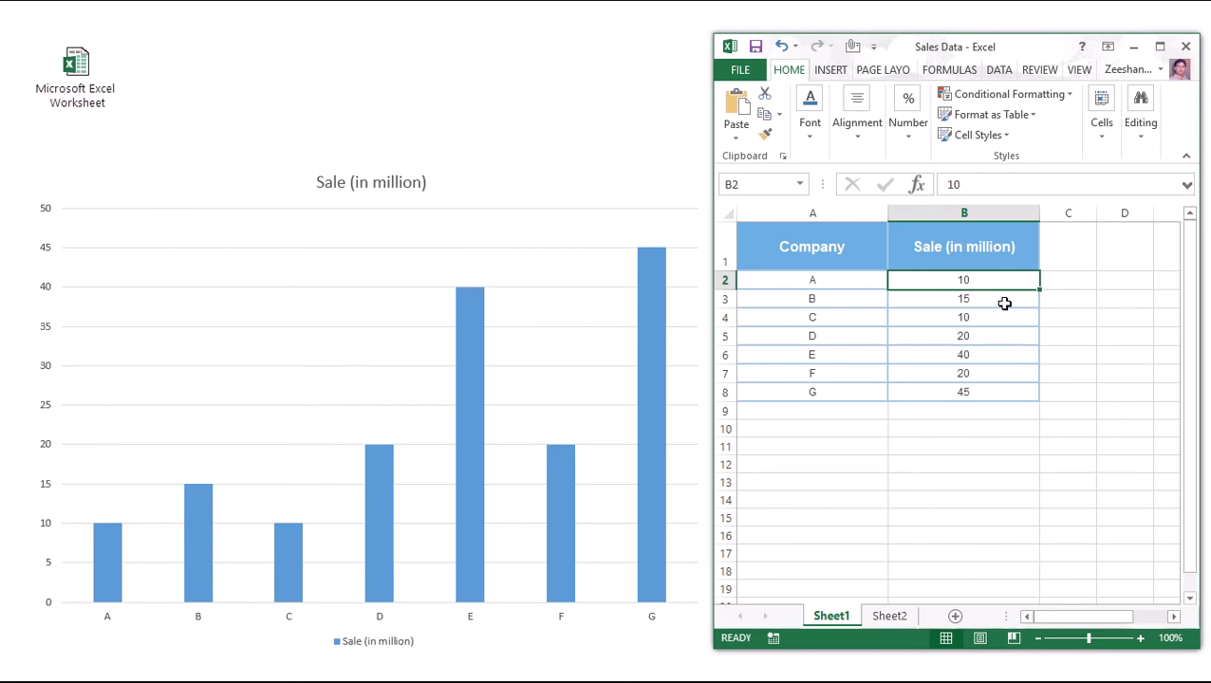
type("75")
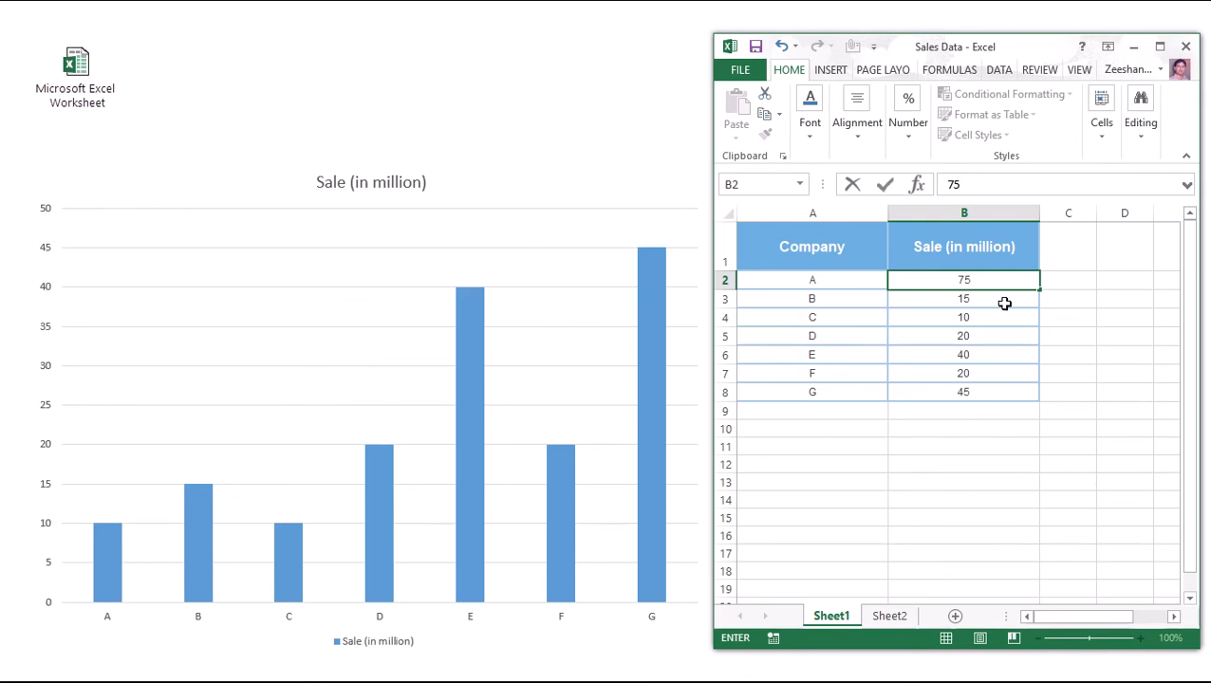
key("Return")
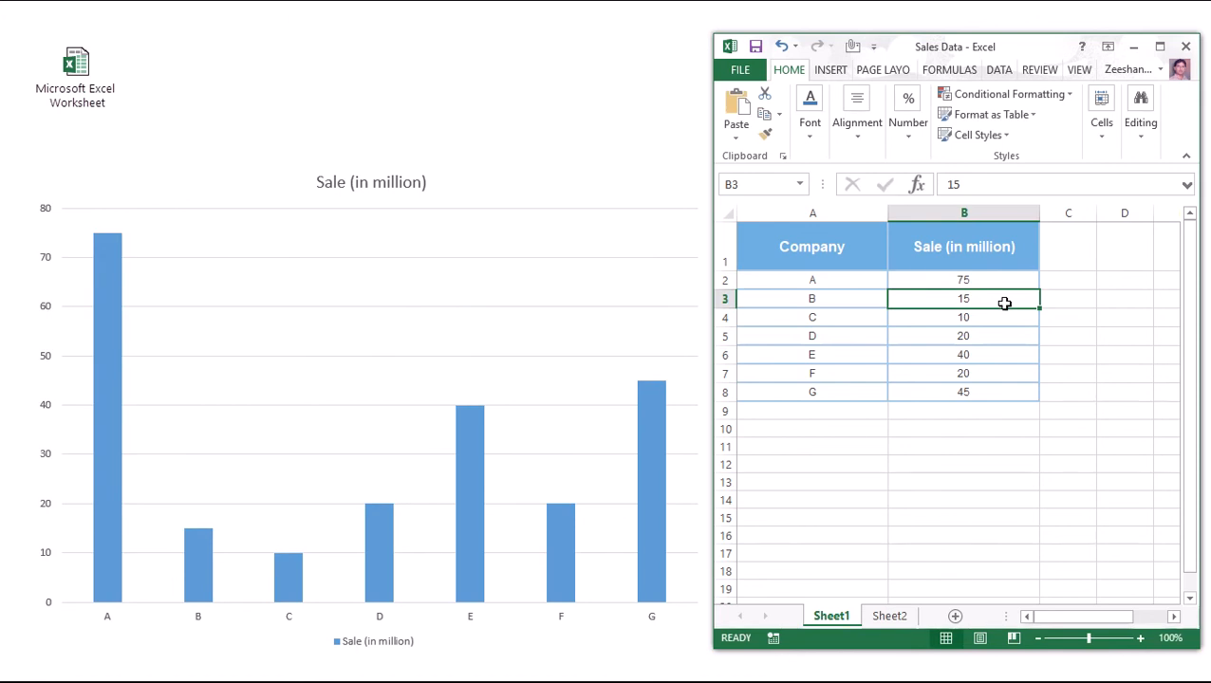